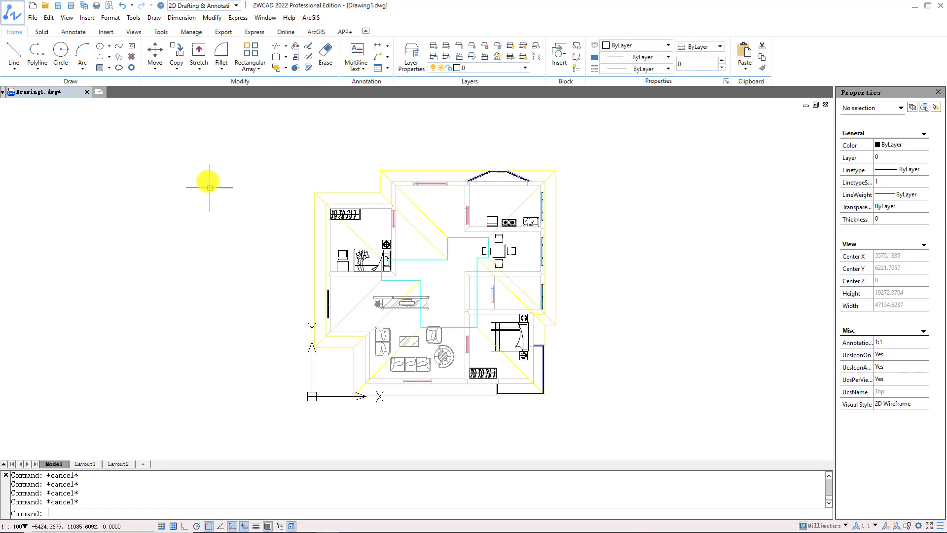
- Display the house model in the Southwest, Left and Top preset views, one after another
left_click(133, 32)
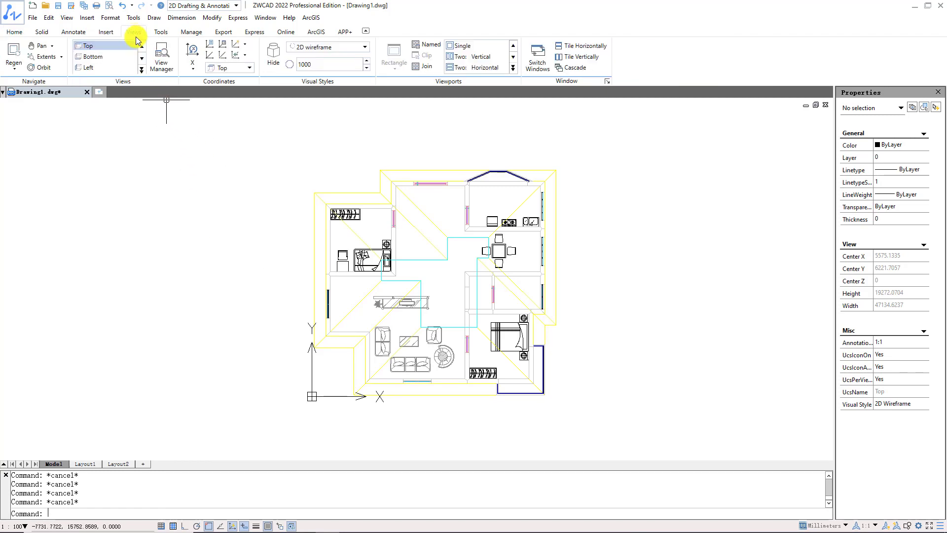
left_click(141, 70)
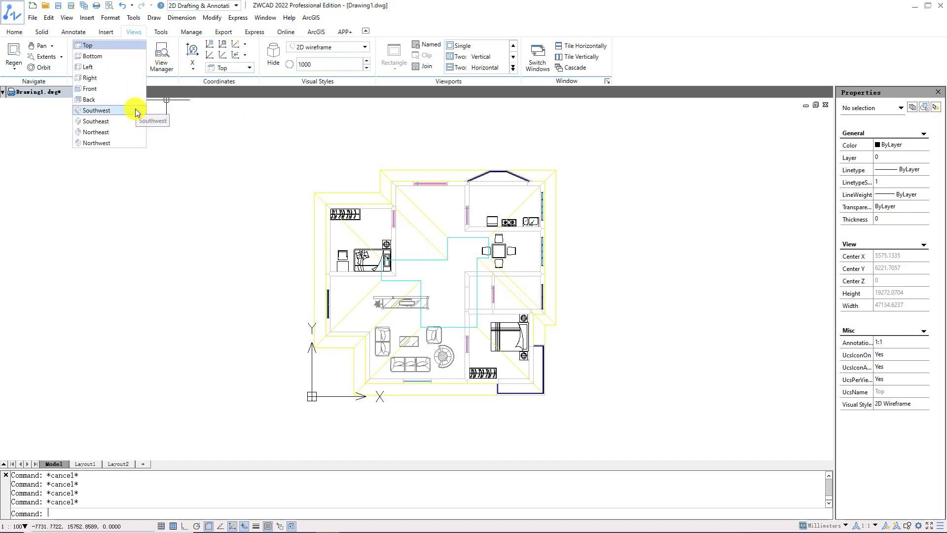
left_click(138, 110)
left_click(142, 70)
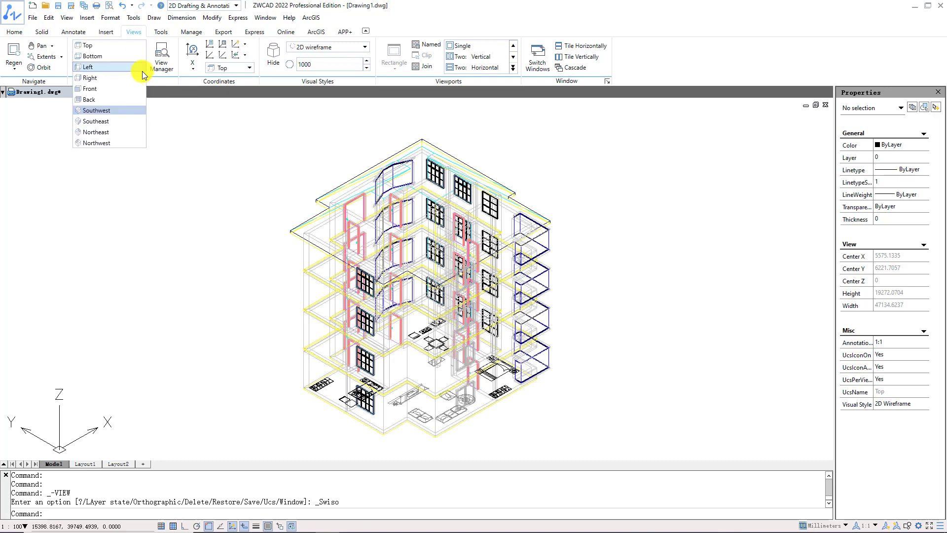
left_click(141, 70)
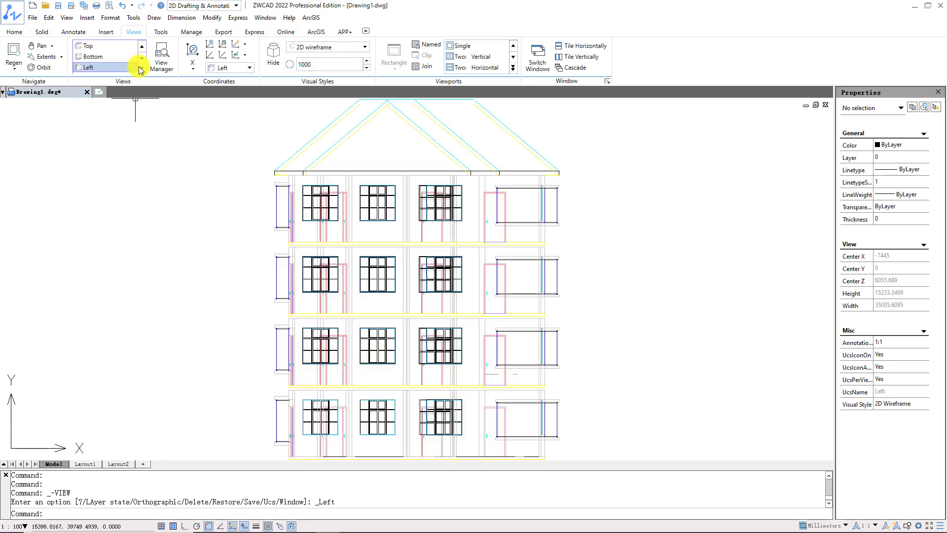
left_click(142, 70)
left_click(121, 46)
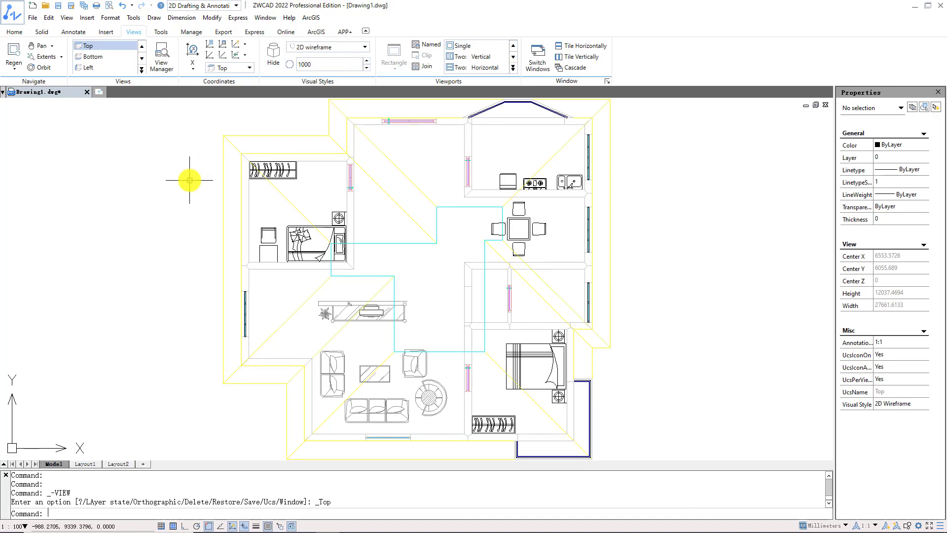
- Use 3D Orbit to rotate the house model from the top view into an oblique three-dimensional view showing all floors
type("3do")
key("Return")
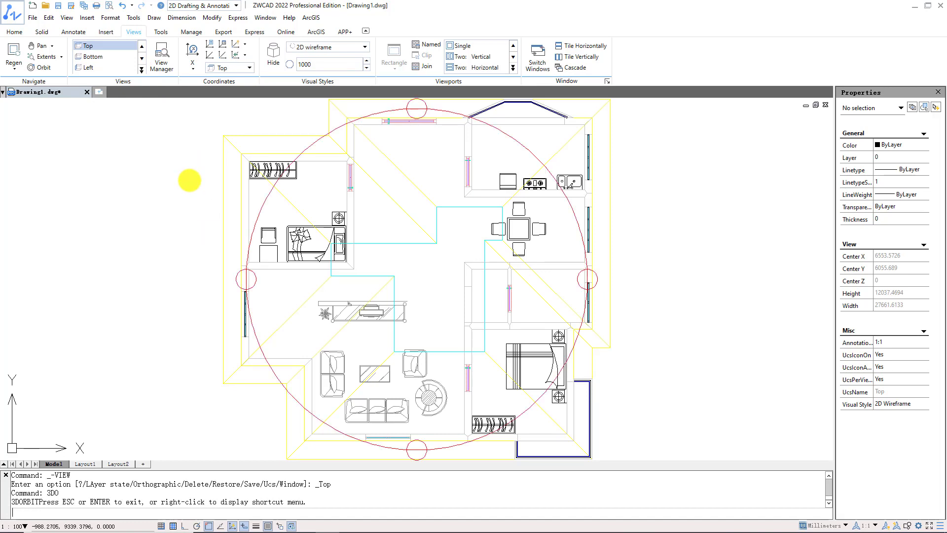
mouse_move(420, 310)
left_mouse_down()
mouse_move(464, 265)
mouse_move(413, 211)
mouse_move(469, 212)
left_mouse_up()
scroll(470, 211, "down", 5)
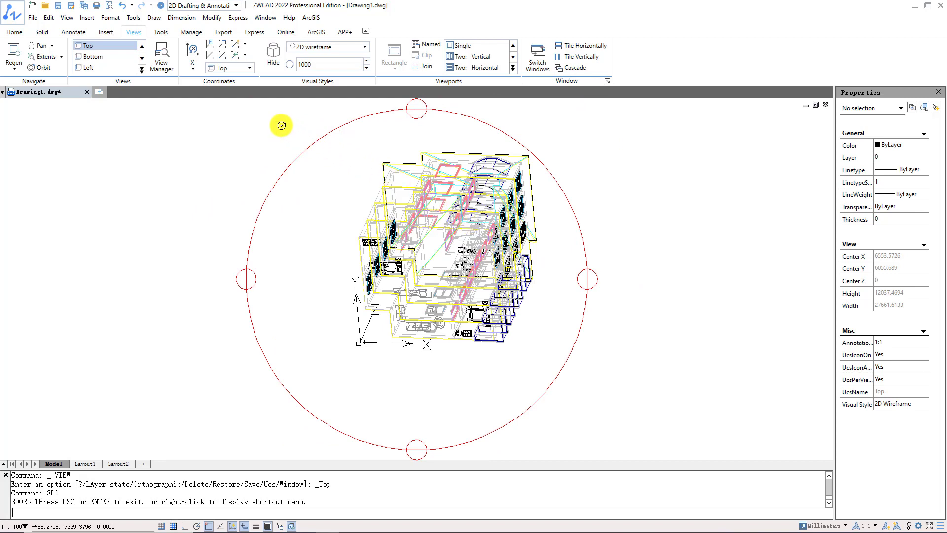
- Save the current orbited display as a new named model view called ZWCAD
left_click(171, 67)
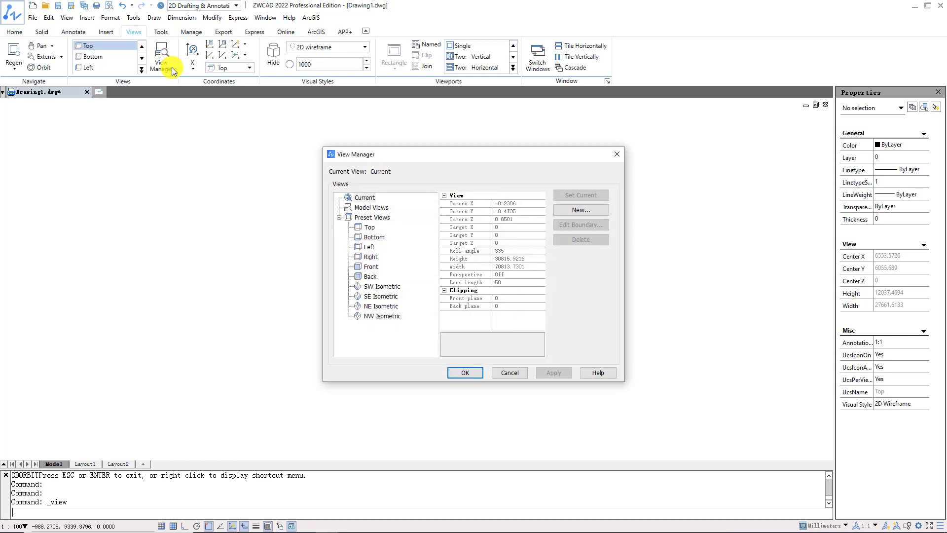
left_click(558, 212)
type("ZWCAD")
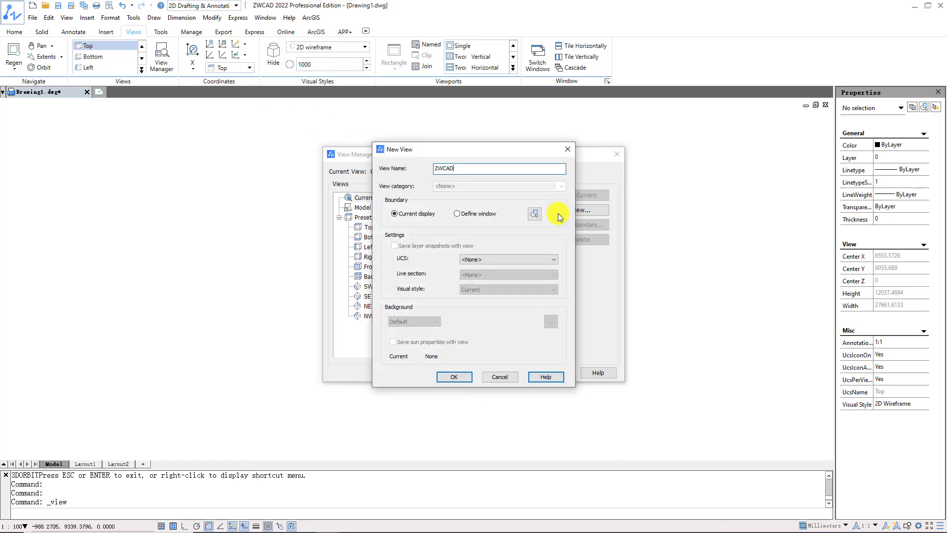
left_click(466, 375)
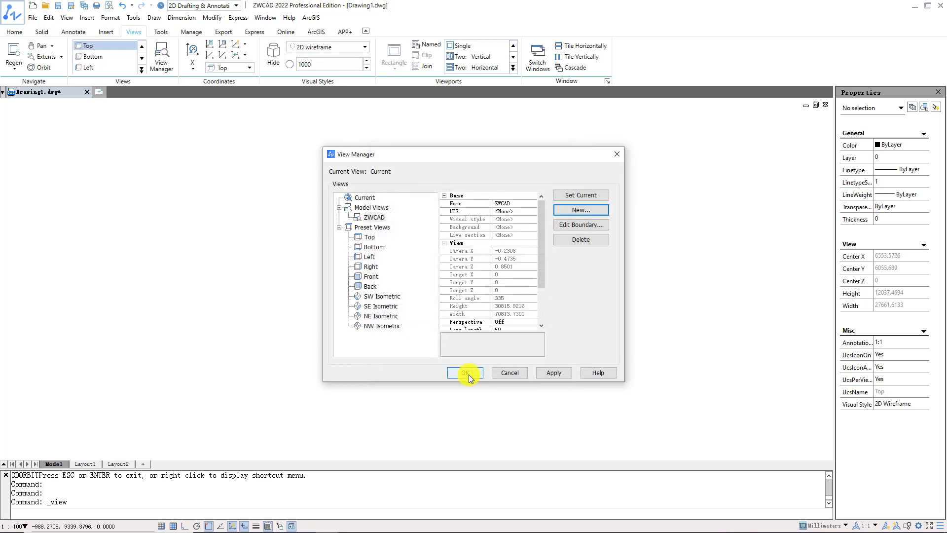
left_click(383, 218)
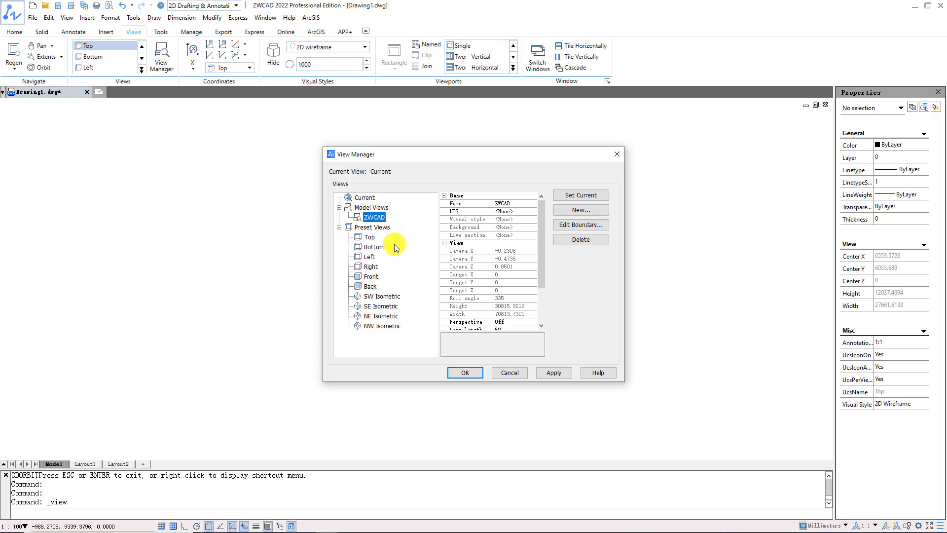
left_click(454, 375)
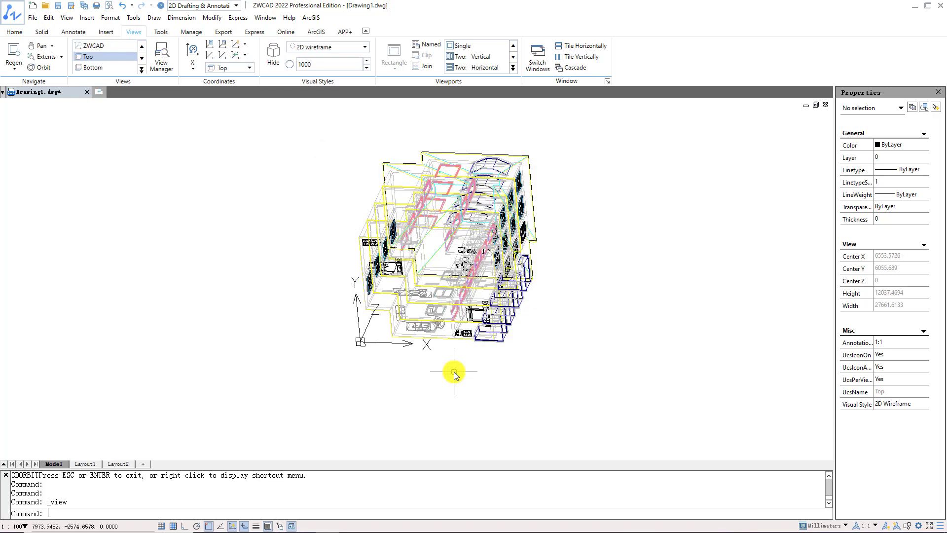
- Switch the house model to the Top view and restore the saved ZWCAD view
left_click(133, 60)
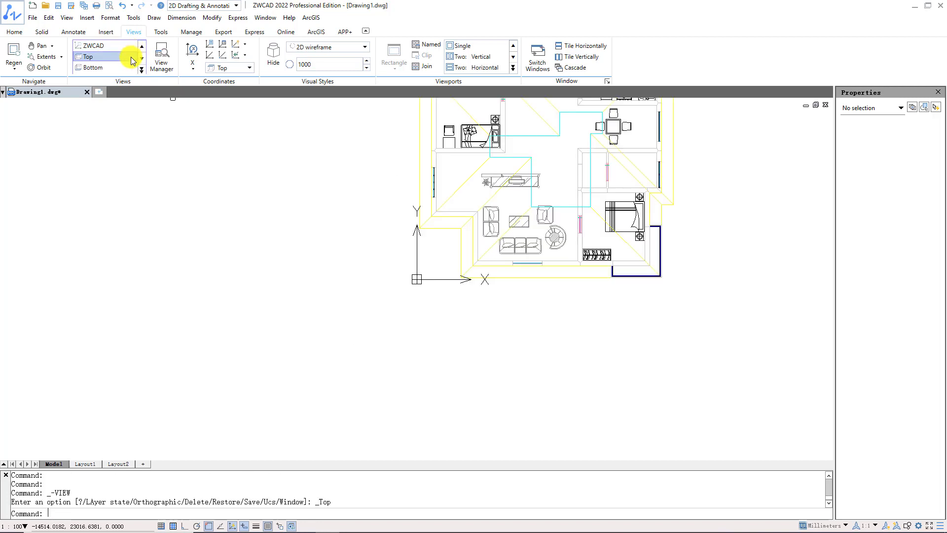
middle_click_drag(307, 143, 240, 321)
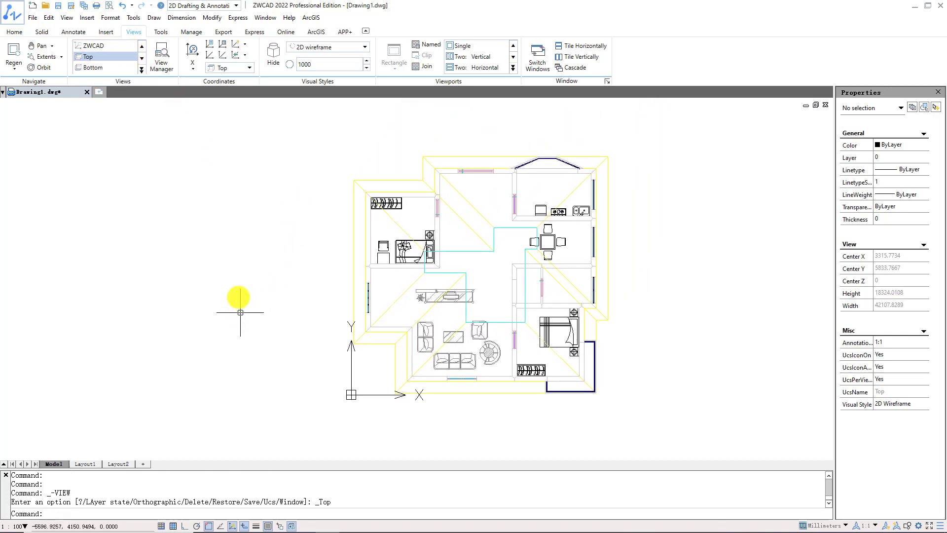
left_click(115, 46)
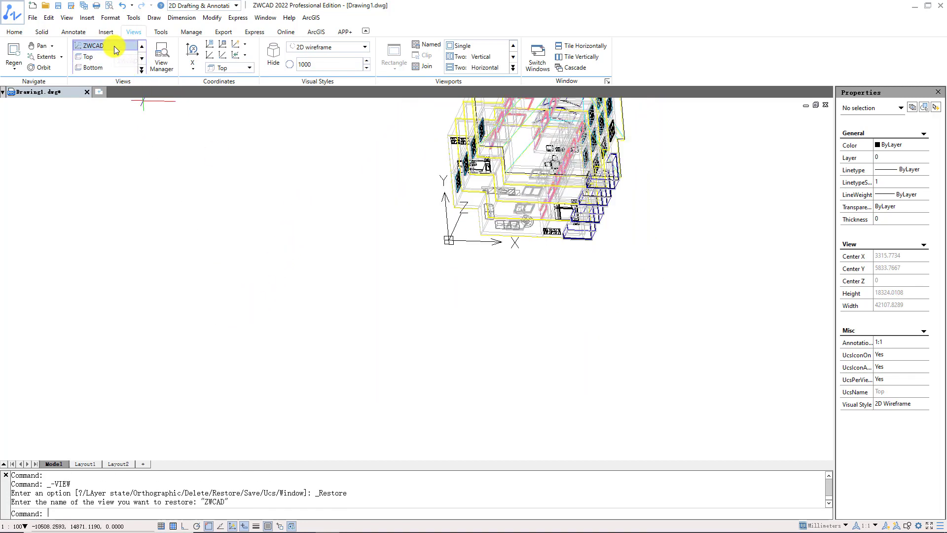
middle_click_drag(540, 218, 575, 264, "shift")
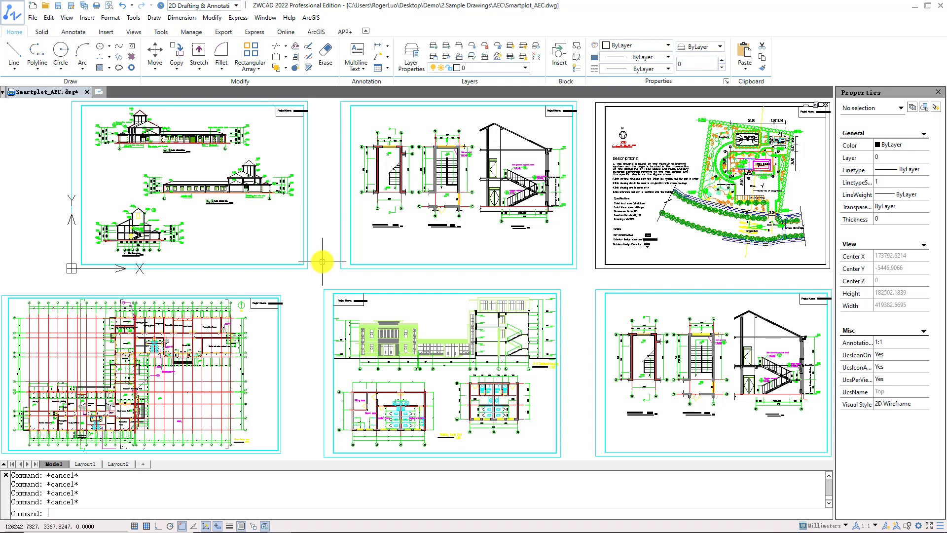
- Look at Layout1 and Layout2 of the Smartplot_AEC drawing and return to model space
left_click(95, 464)
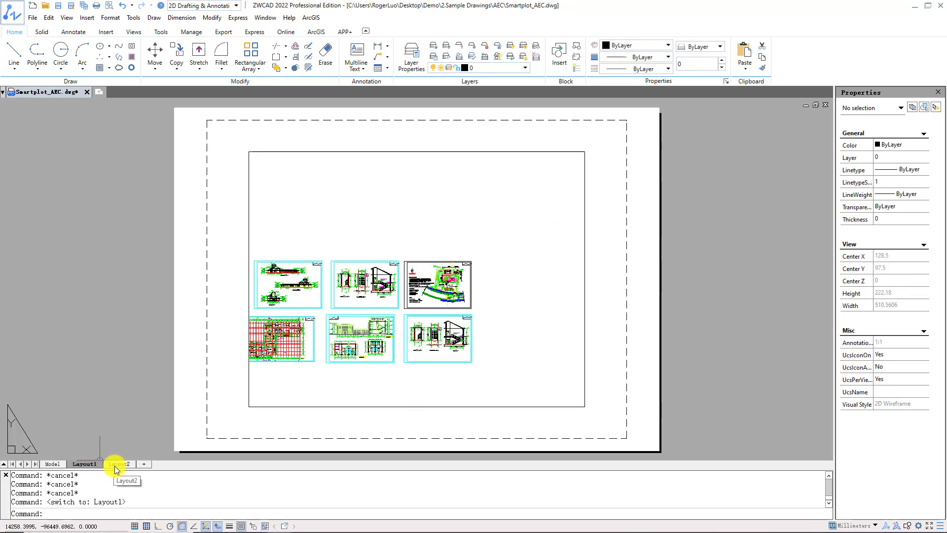
left_click(113, 465)
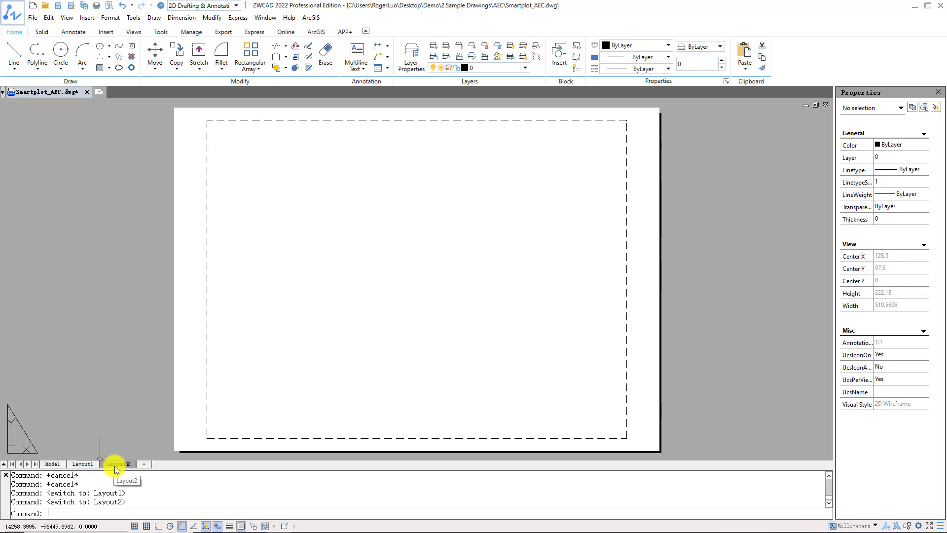
left_click(56, 464)
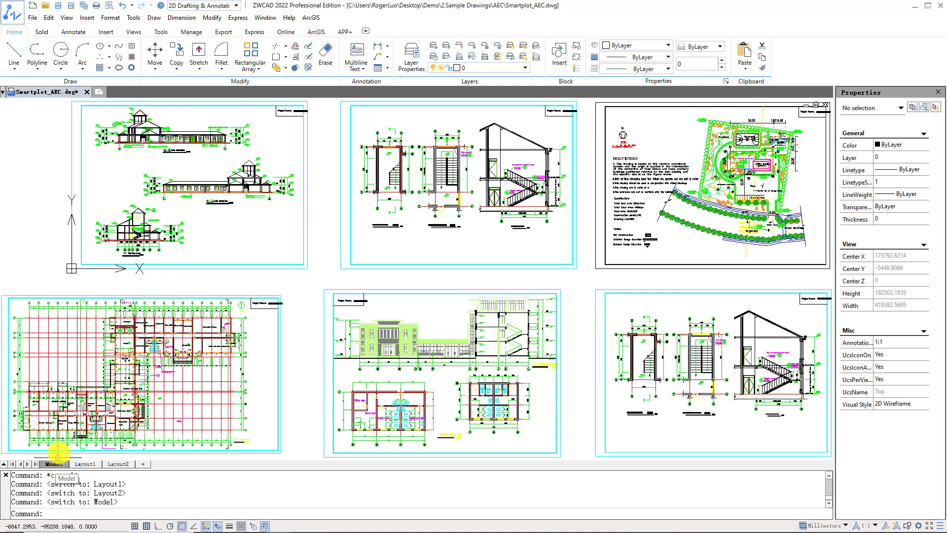
- Split model space into two equal viewports with the Vertical arrangement
left_click(66, 18)
mouse_move(140, 109)
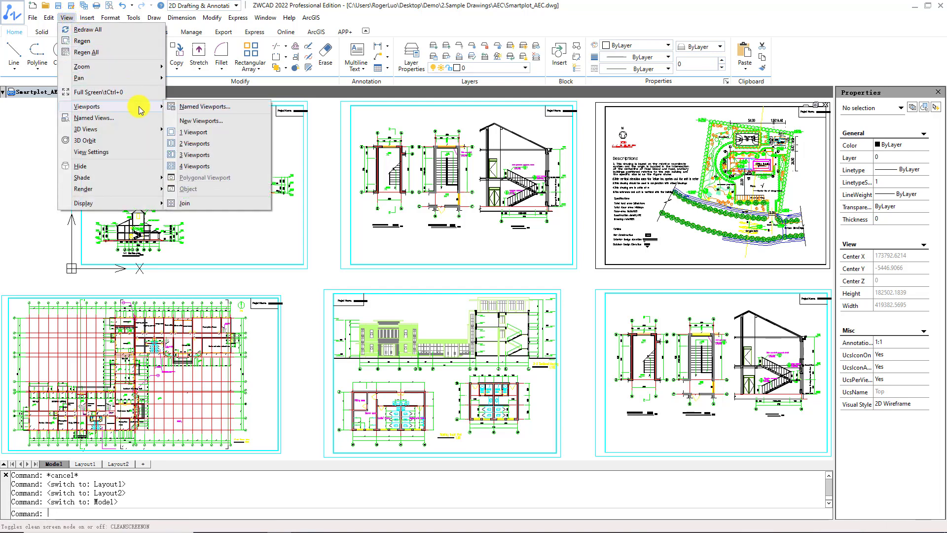
left_click(224, 144)
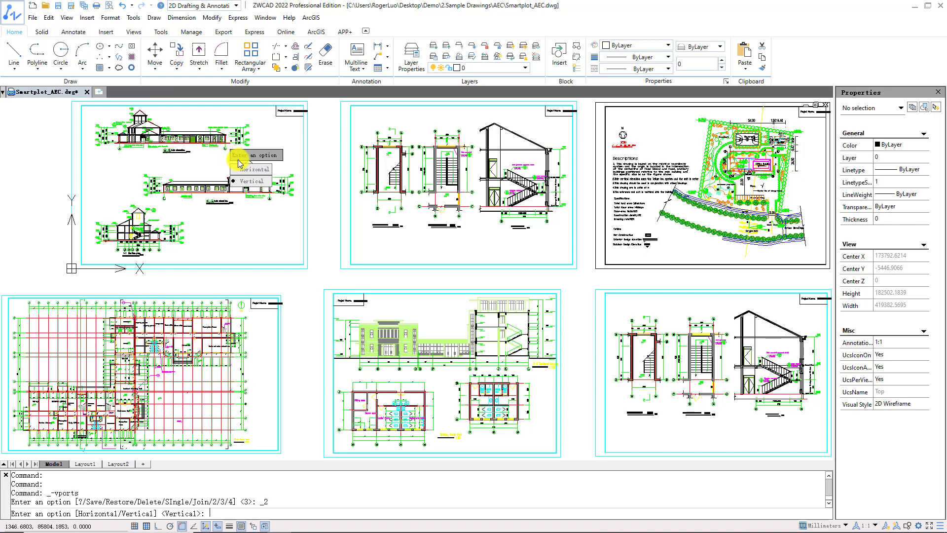
left_click(252, 181)
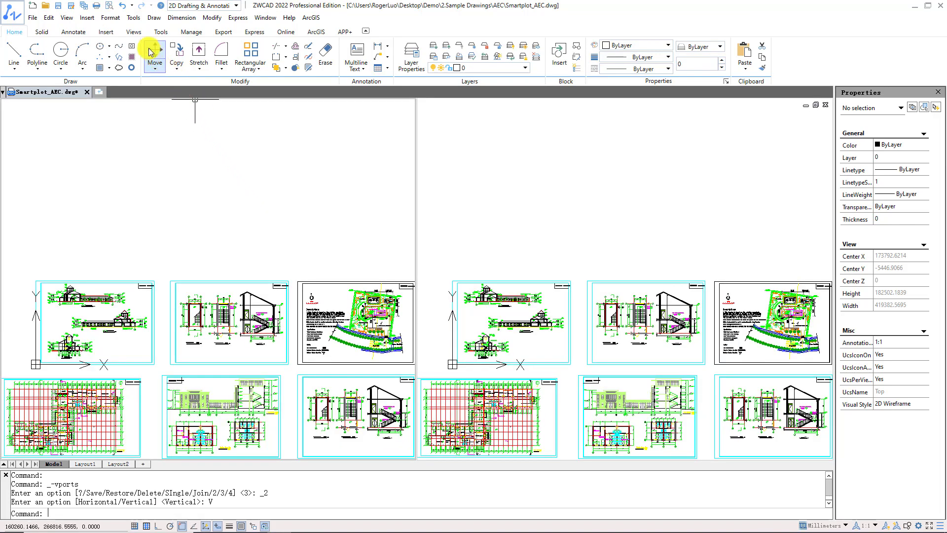
- Change the model space viewport arrangement to Four: Equal
left_click(135, 33)
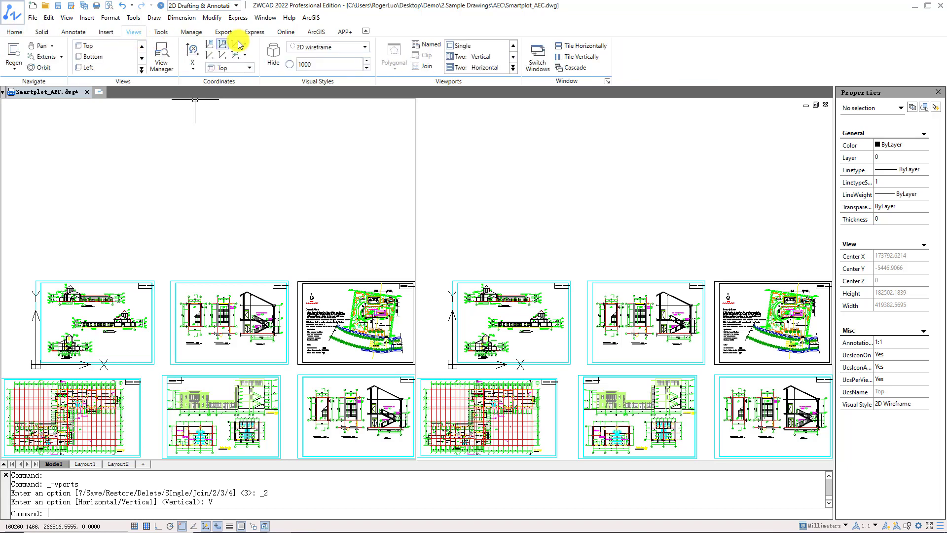
left_click(513, 68)
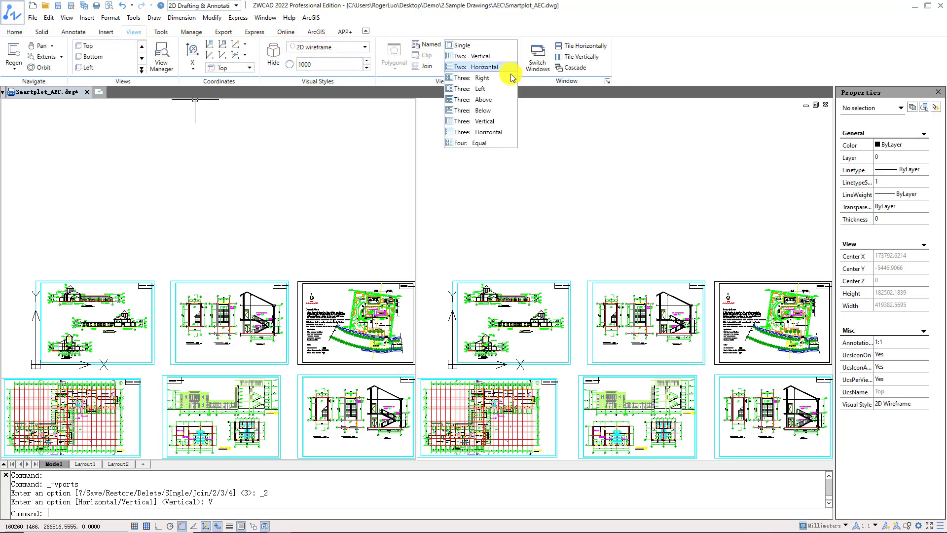
left_click(486, 142)
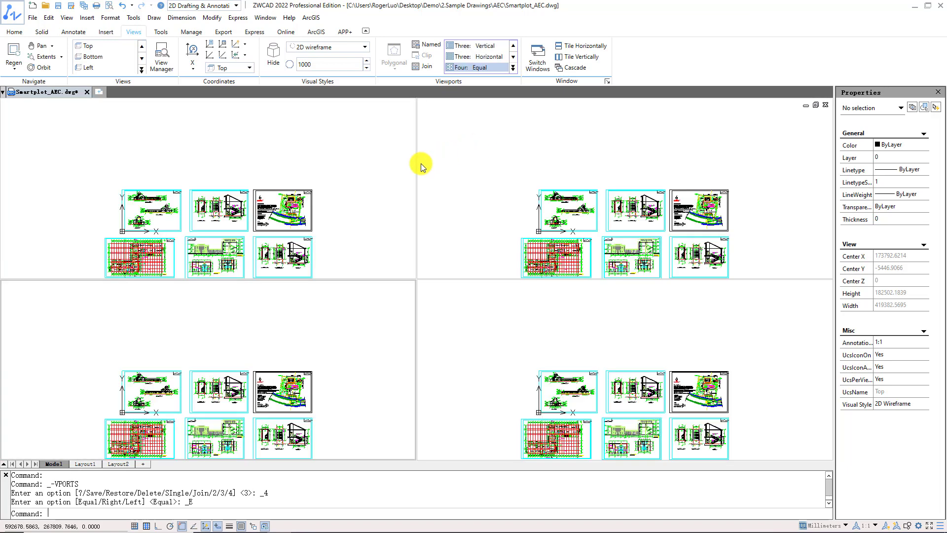
- Activate the upper-left viewport and set its view to Southwest
left_click(390, 180)
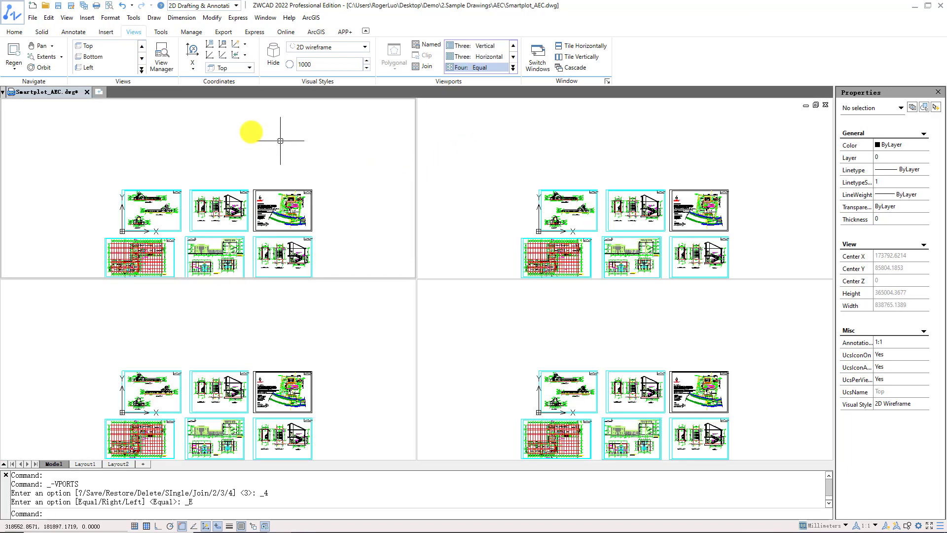
left_click(142, 70)
left_click(127, 110)
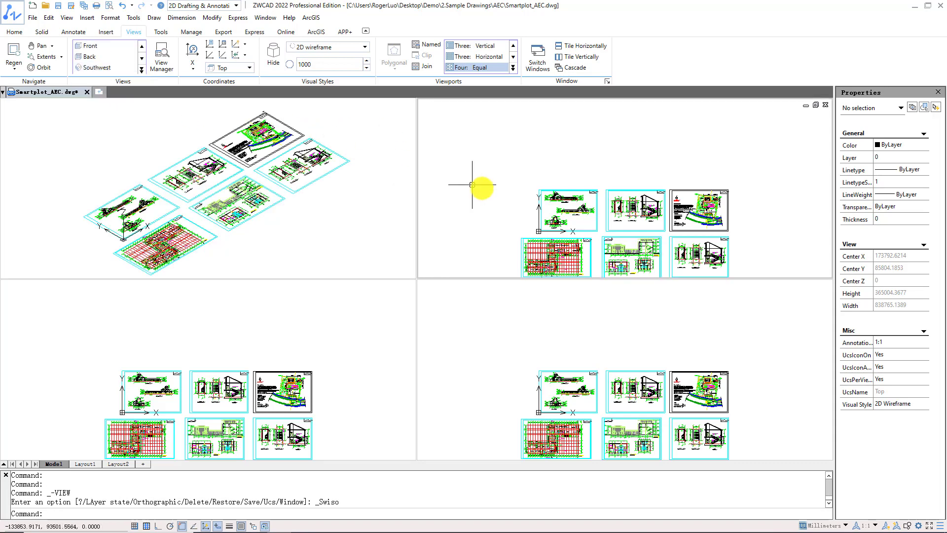
- Enlarge the drawing sheets in the upper-right and lower-left viewports and reposition the view in the lower-left one
scroll(659, 219, "up", 4)
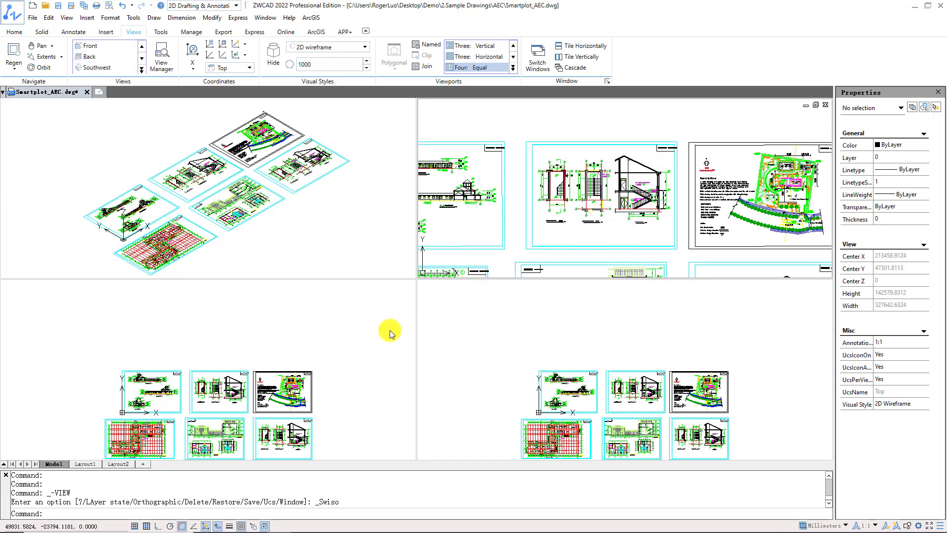
left_click(299, 373)
middle_click_drag(238, 401, 279, 334)
scroll(186, 363, "up", 5)
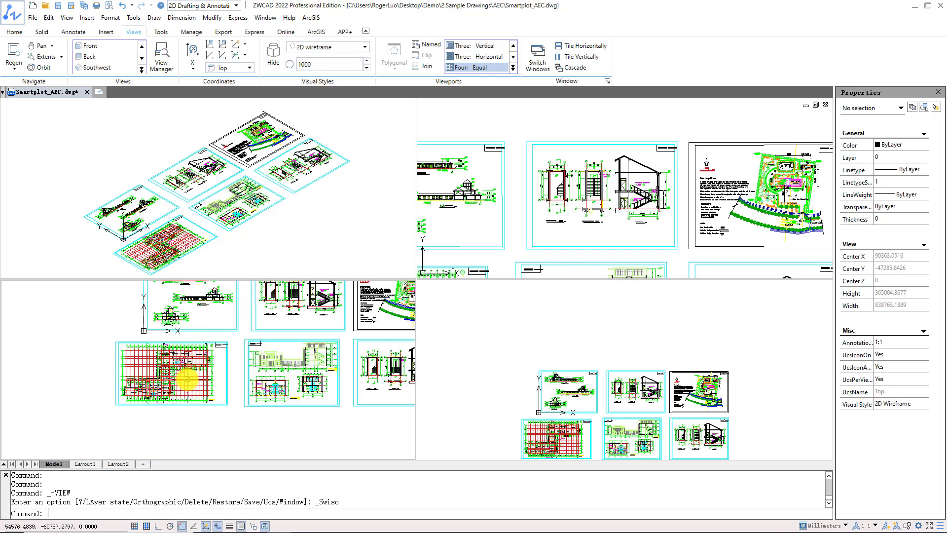
middle_click_drag(186, 370, 243, 383)
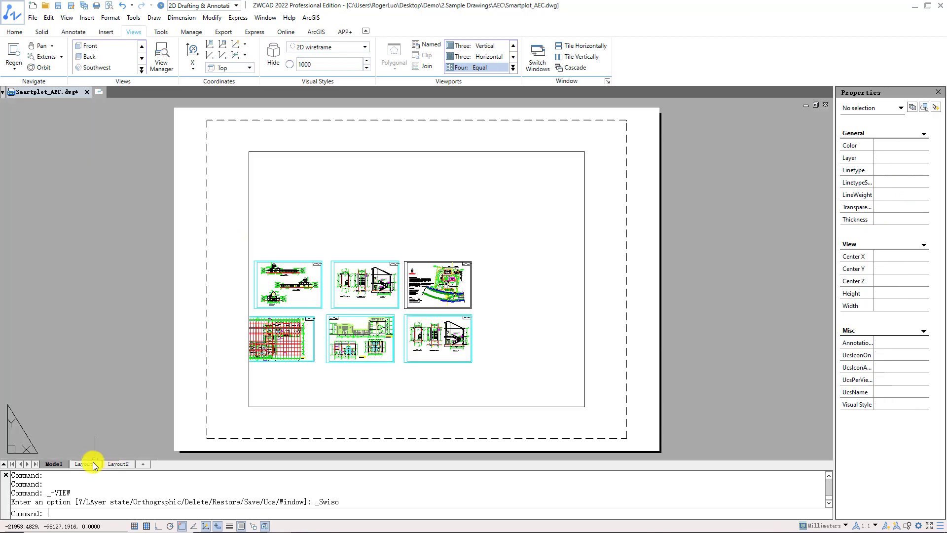
- Go through Layout1 to Layout2 and add a new layout to the drawing from there
left_click(93, 464)
left_click(122, 464)
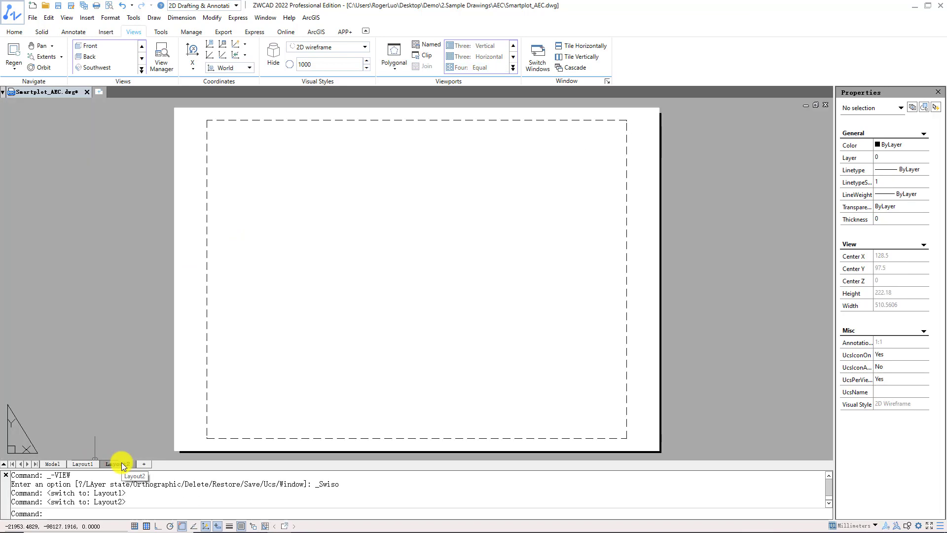
right_click(121, 463)
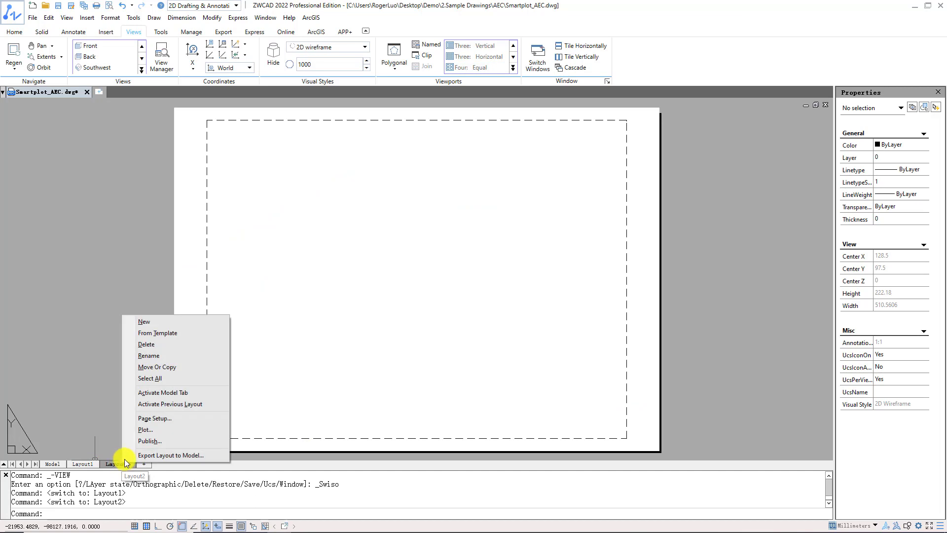
left_click(165, 323)
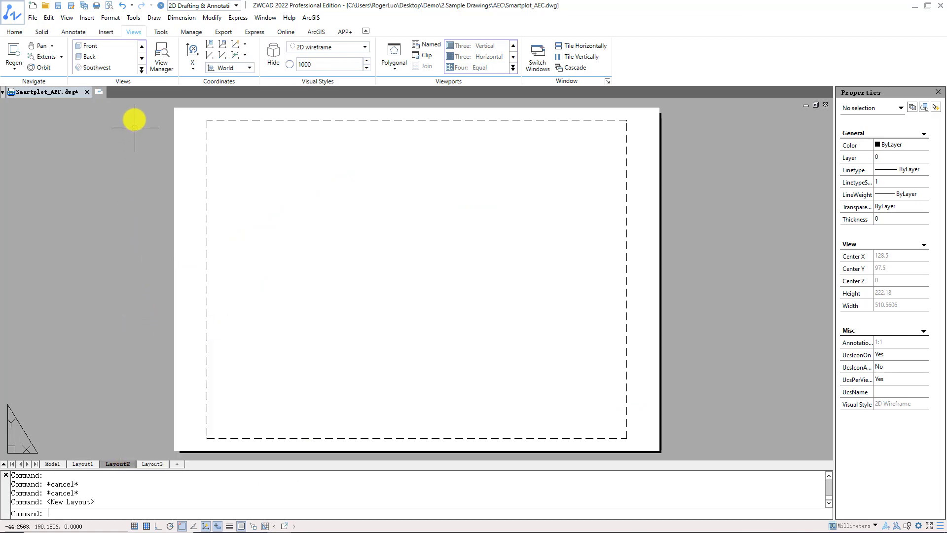
- Insert another new layout, accepting the default name Layout4
left_click(94, 21)
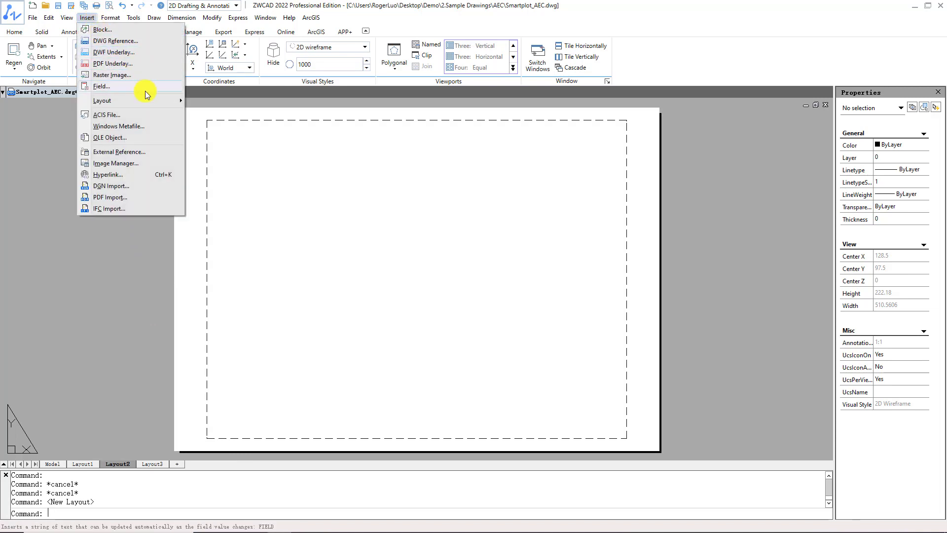
mouse_move(152, 100)
left_click(193, 101)
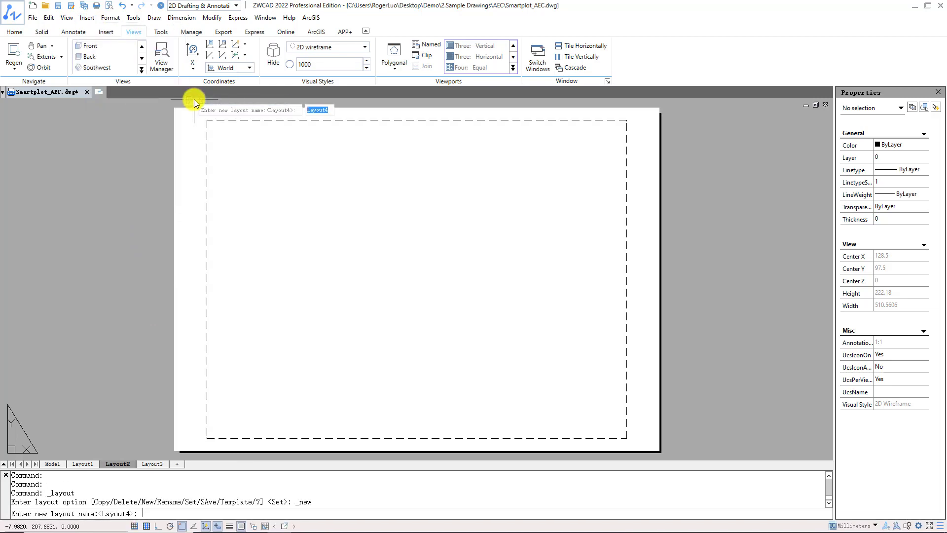
key("Return")
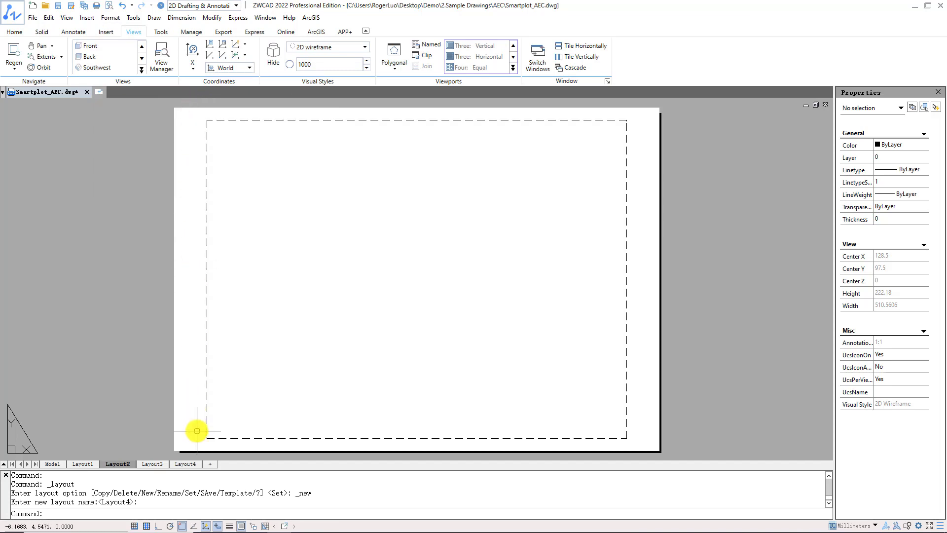
- Switch to Layout4 and insert Layout2 from the zwcad template as an additional layout
left_click(193, 465)
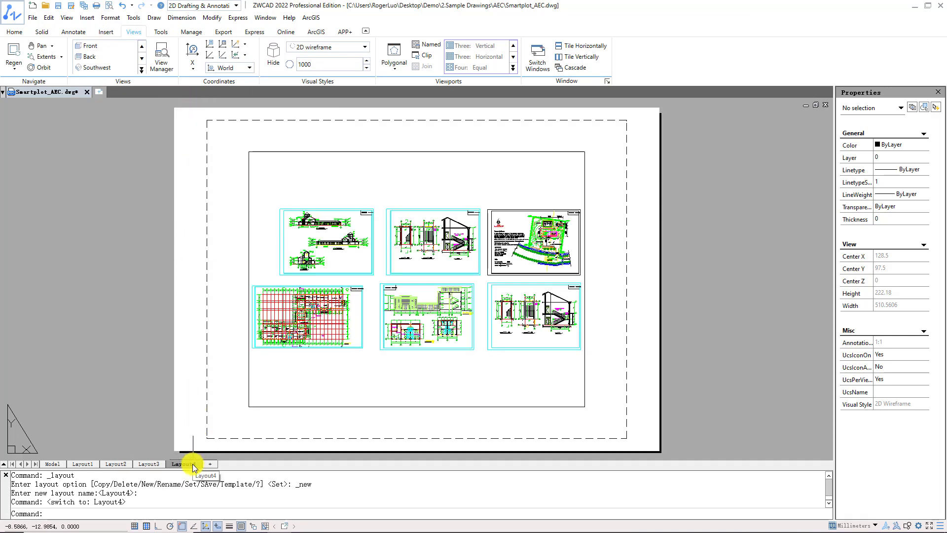
right_click(194, 466)
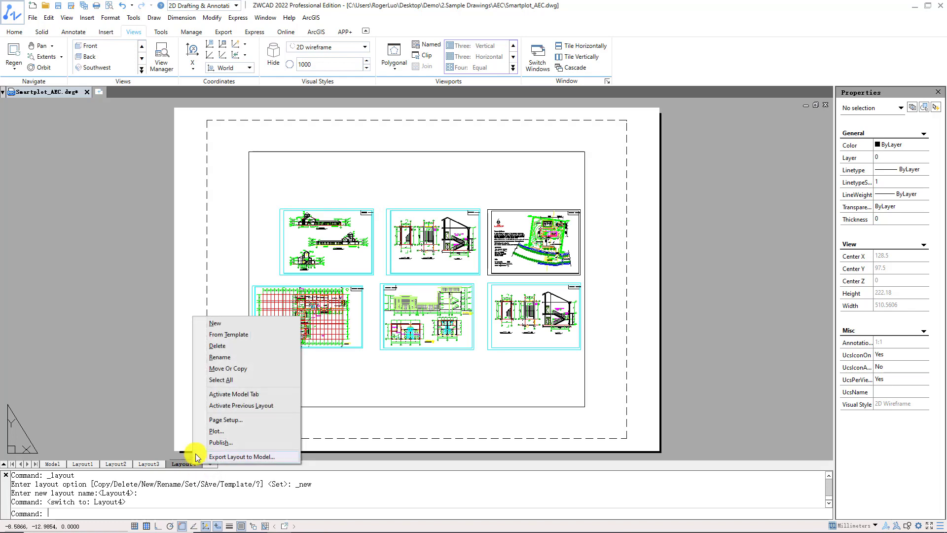
left_click(237, 335)
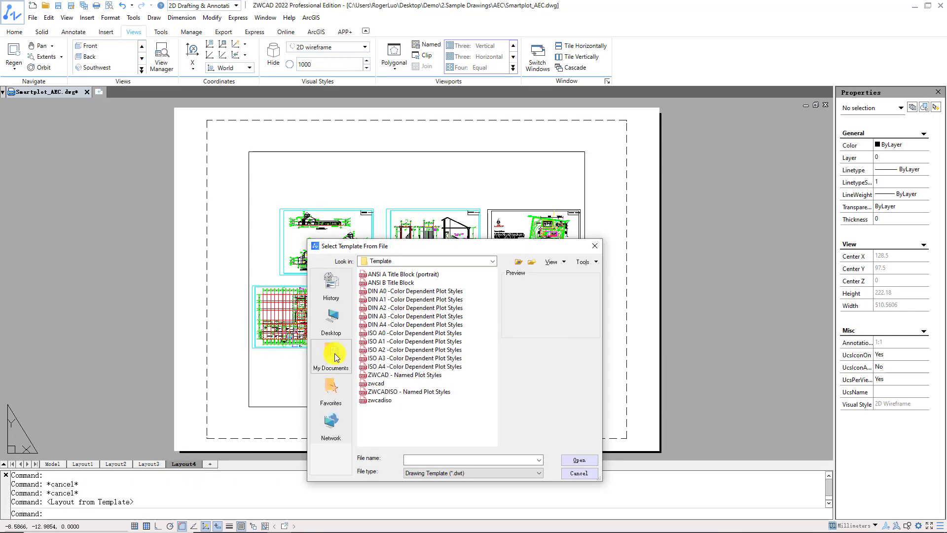
left_click(411, 384)
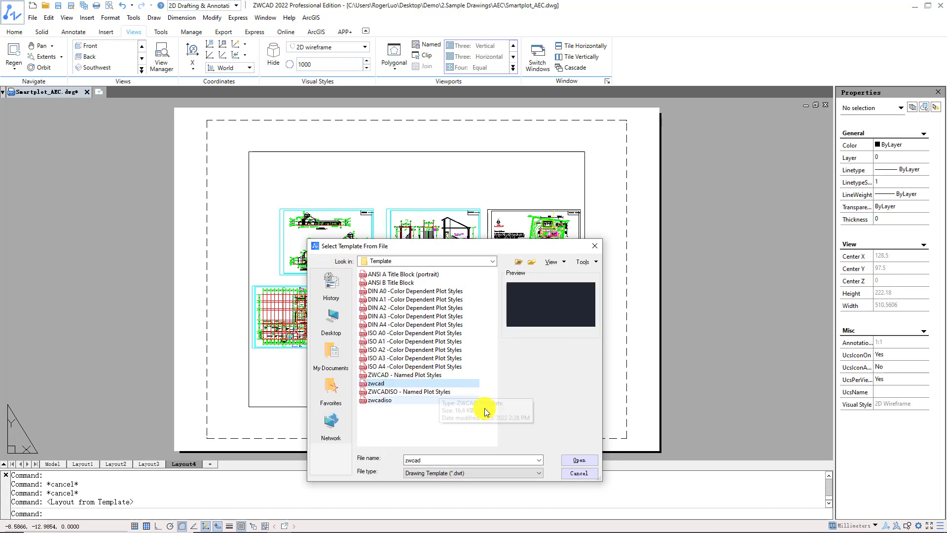
left_click(578, 460)
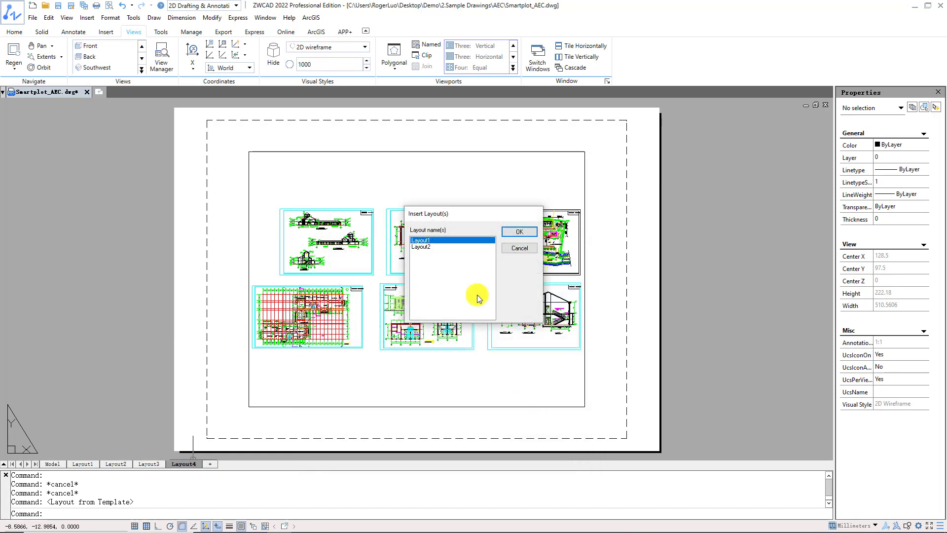
left_click(441, 246)
left_click(519, 231)
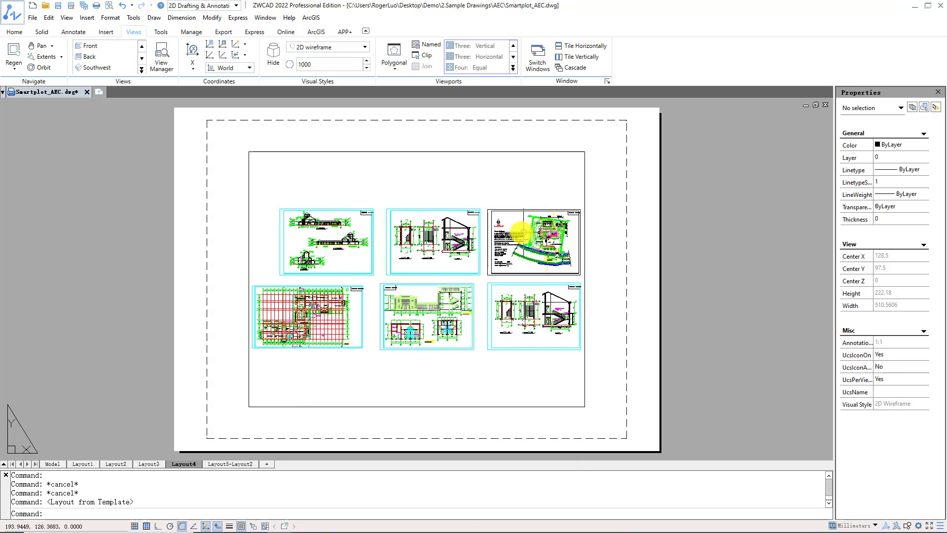
- Activate the layout inserted from the template and delete it from the drawing
left_click(234, 465)
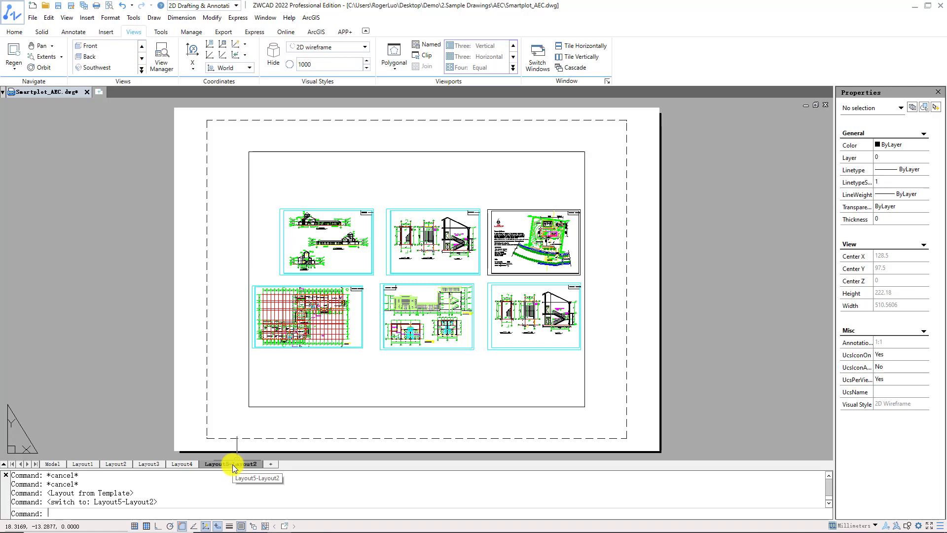
right_click(233, 464)
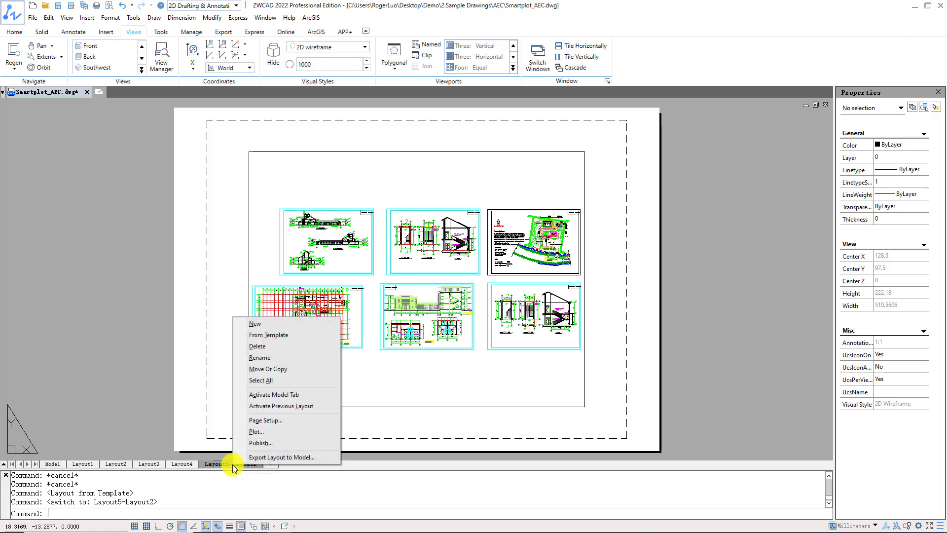
left_click(277, 346)
left_click(490, 289)
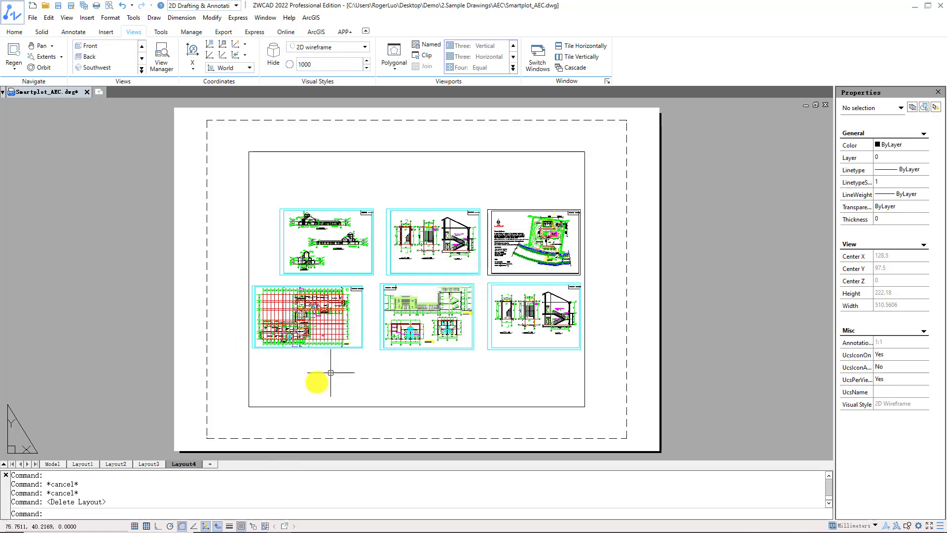
- Erase the existing viewport from Layout4
right_click(180, 464)
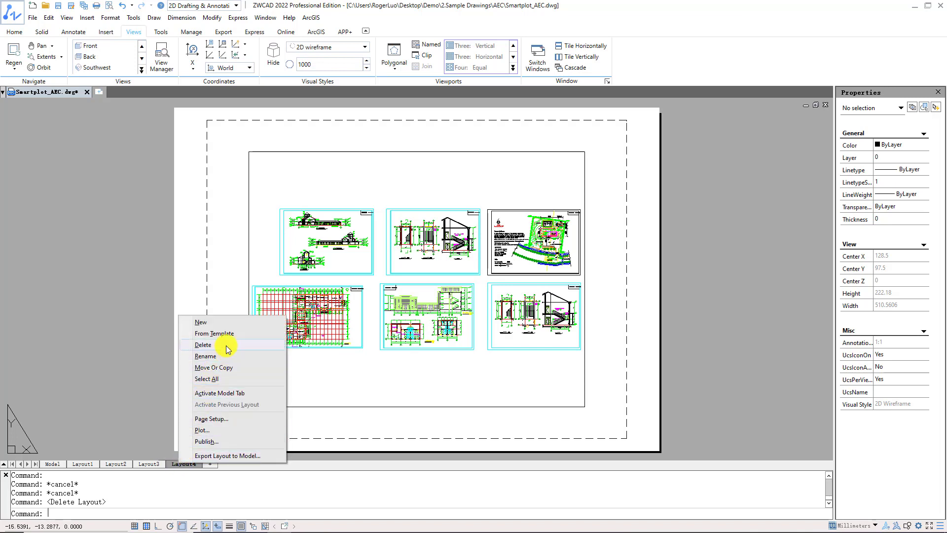
left_click(316, 367)
left_click(263, 419)
key("Delete")
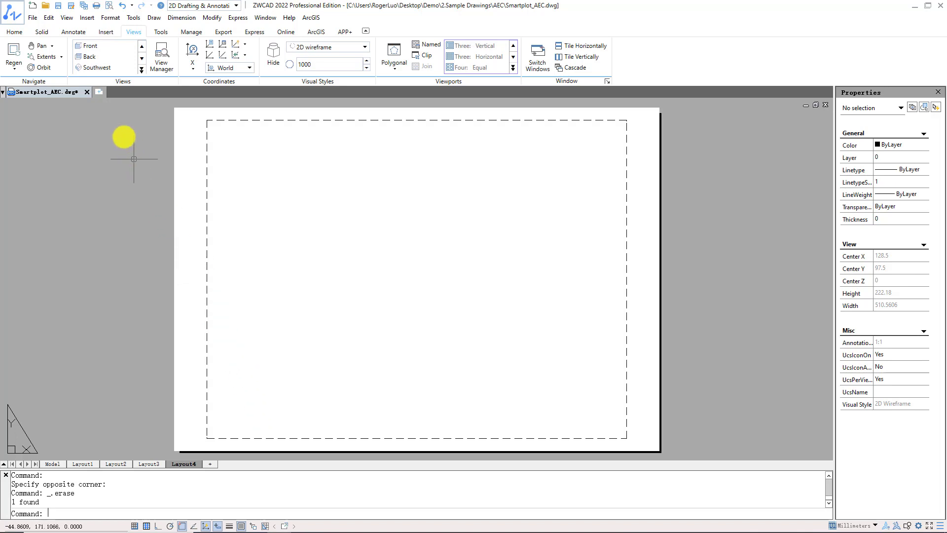
- Create a four-viewport arrangement in Layout4 within a rectangle filling nearly the whole printable area
left_click(69, 19)
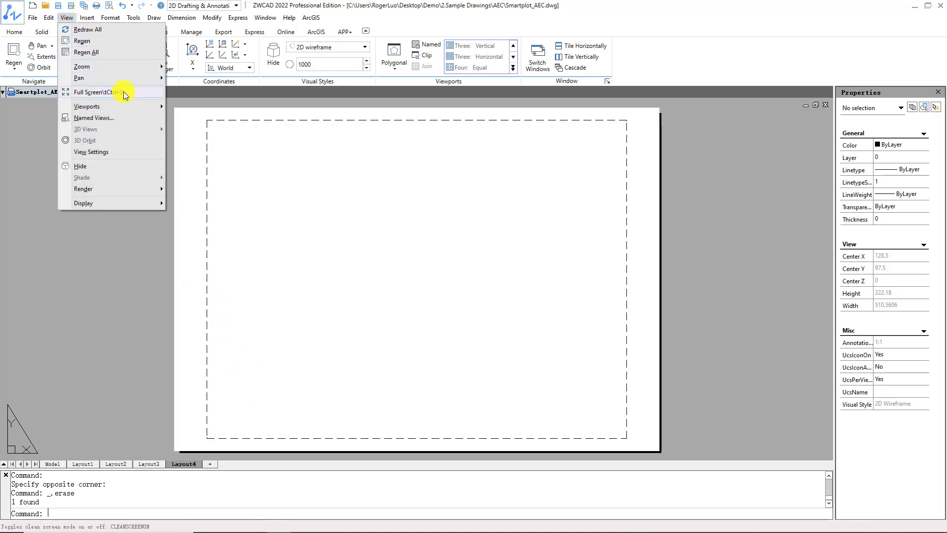
mouse_move(133, 105)
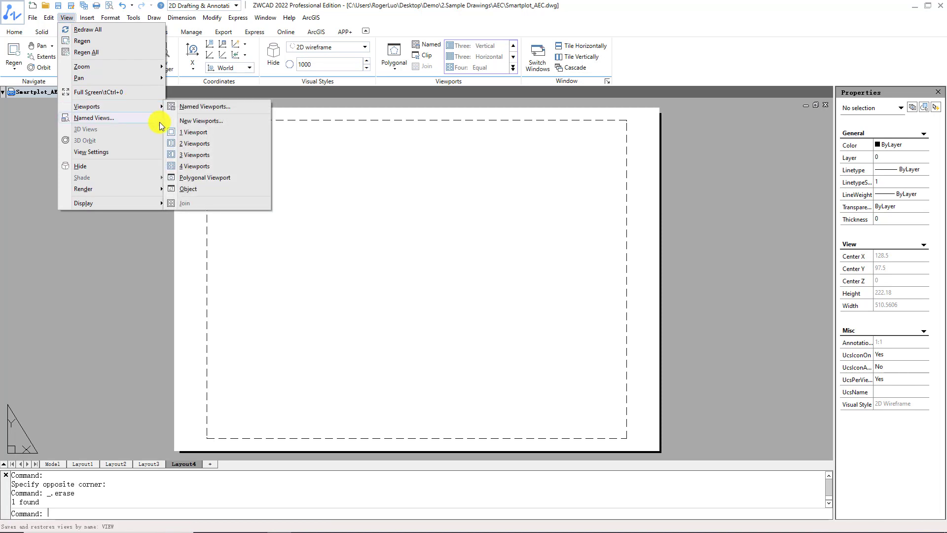
left_click(196, 166)
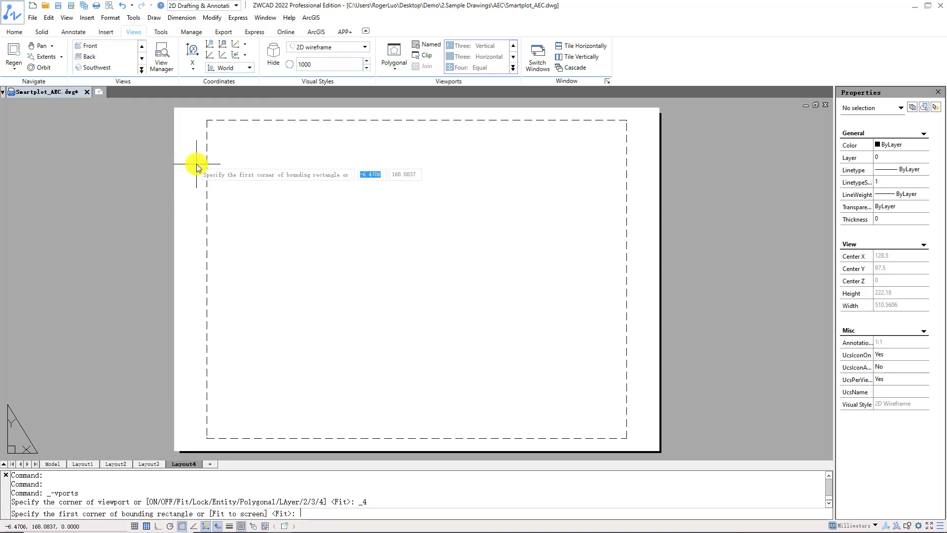
left_click(218, 132)
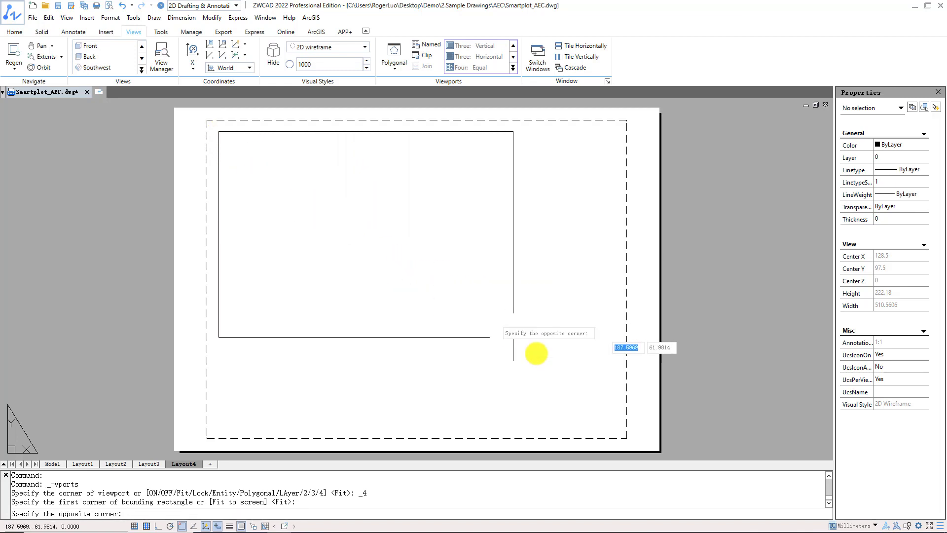
left_click(619, 427)
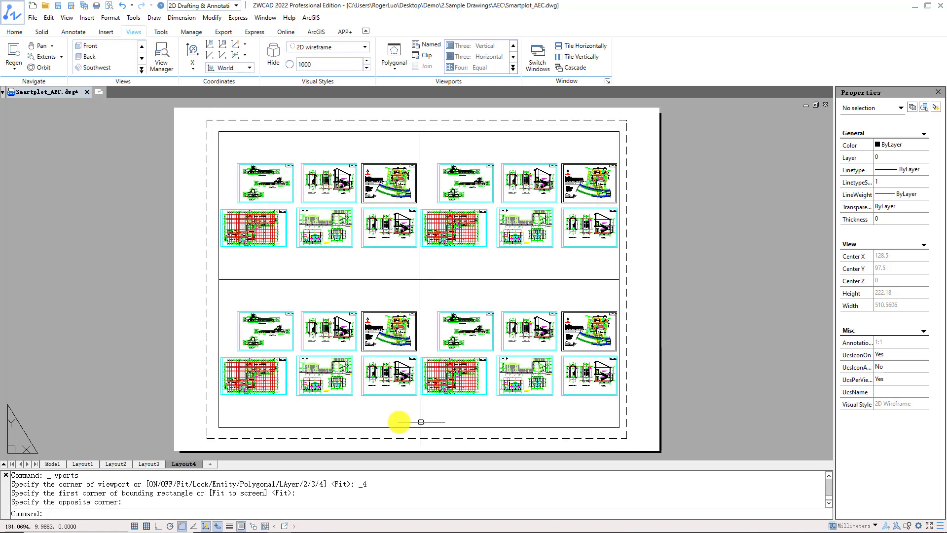
- In Layout2, create a Three: Below viewport arrangement with VPORTS, within a rectangle just inside the printable area
left_click(113, 464)
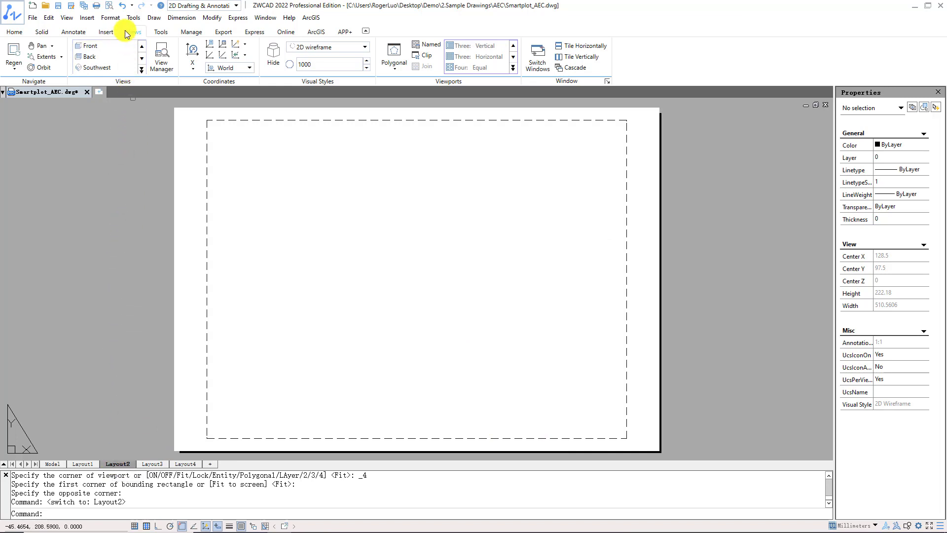
left_click(398, 65)
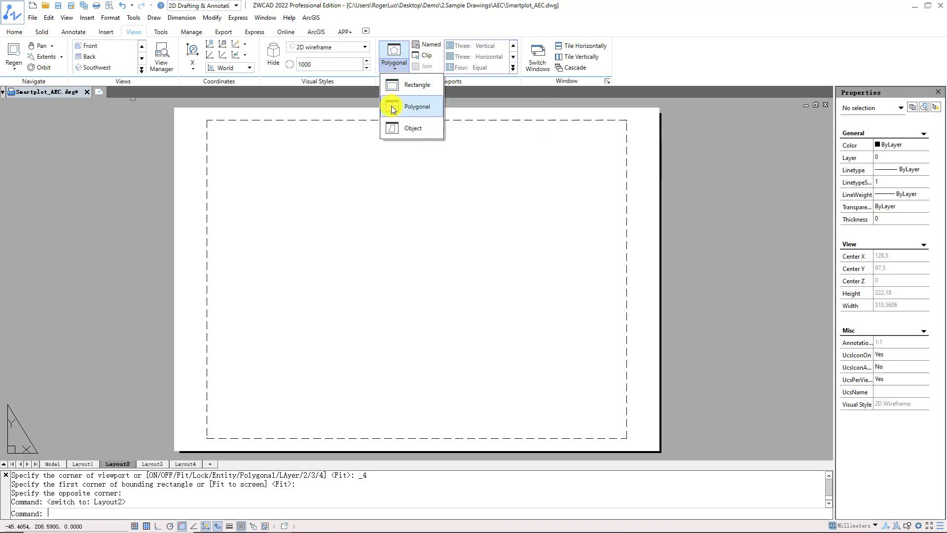
left_click(393, 130)
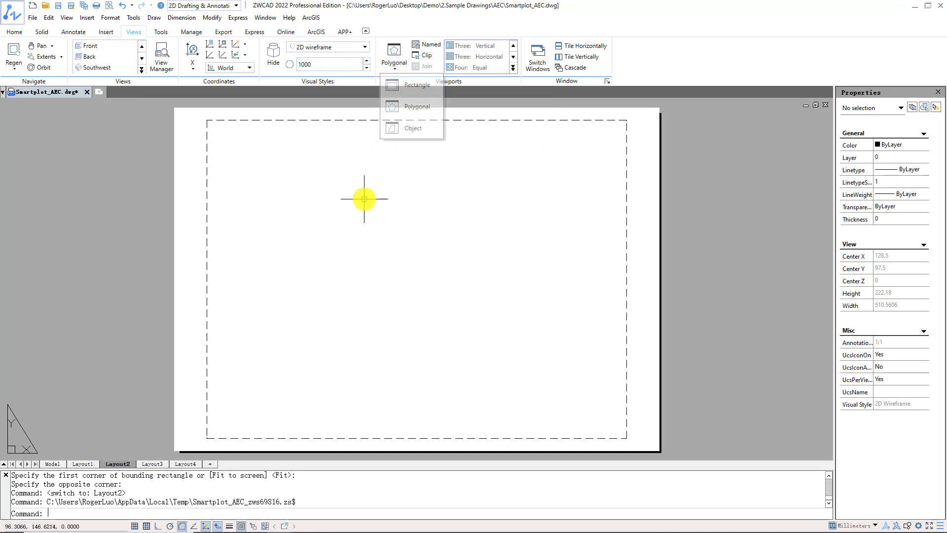
type("vports")
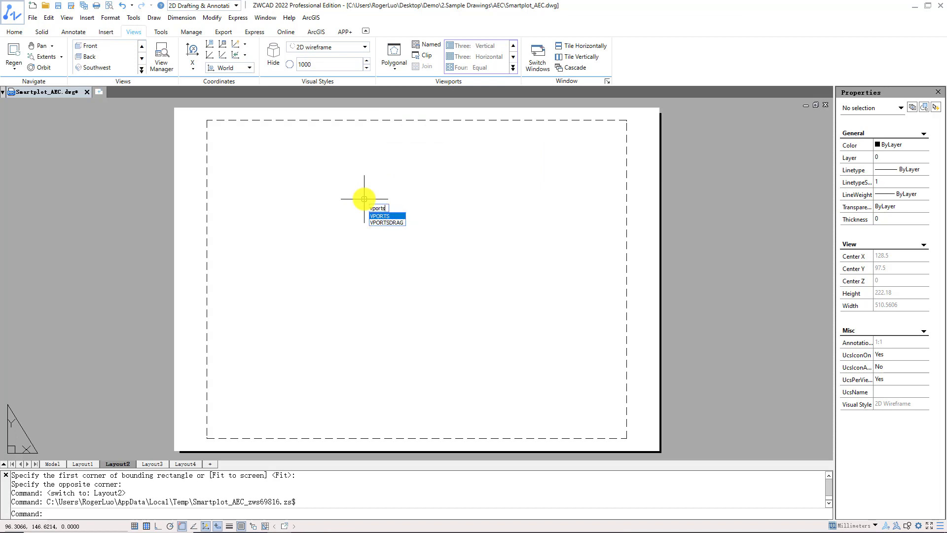
key("Return")
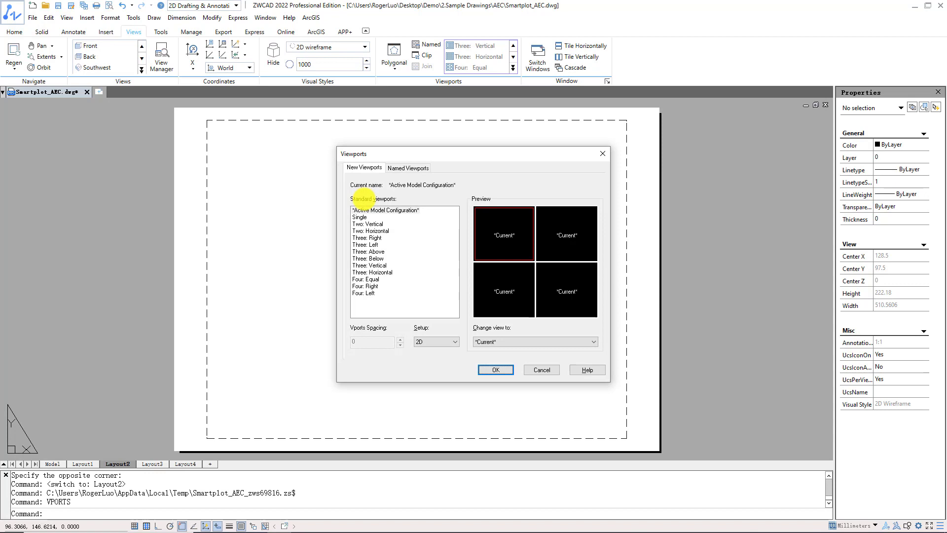
left_click(381, 265)
left_click(380, 259)
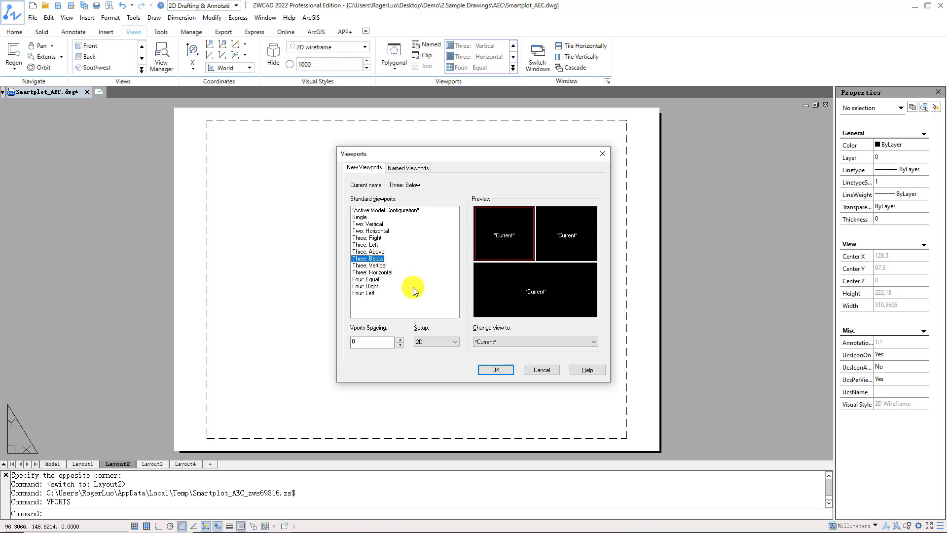
left_click(496, 369)
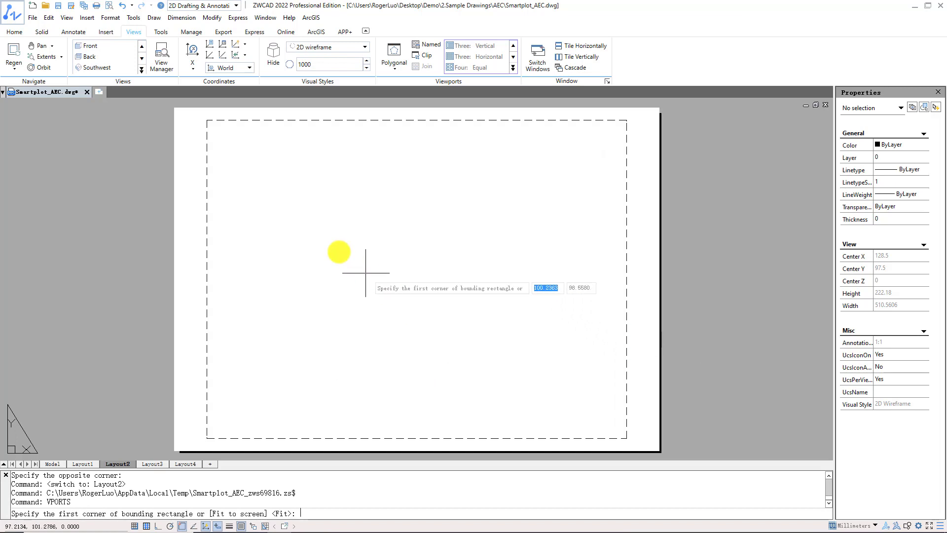
left_click(237, 144)
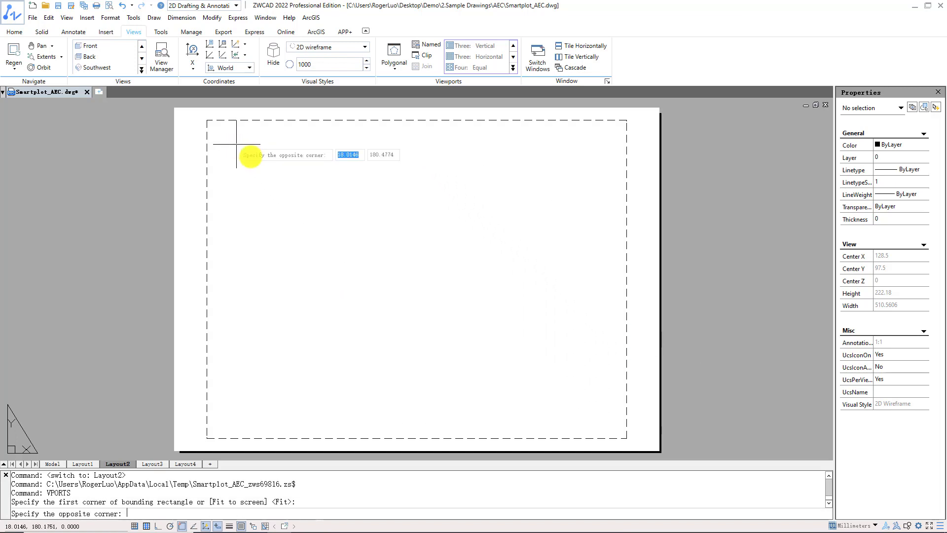
left_click(606, 425)
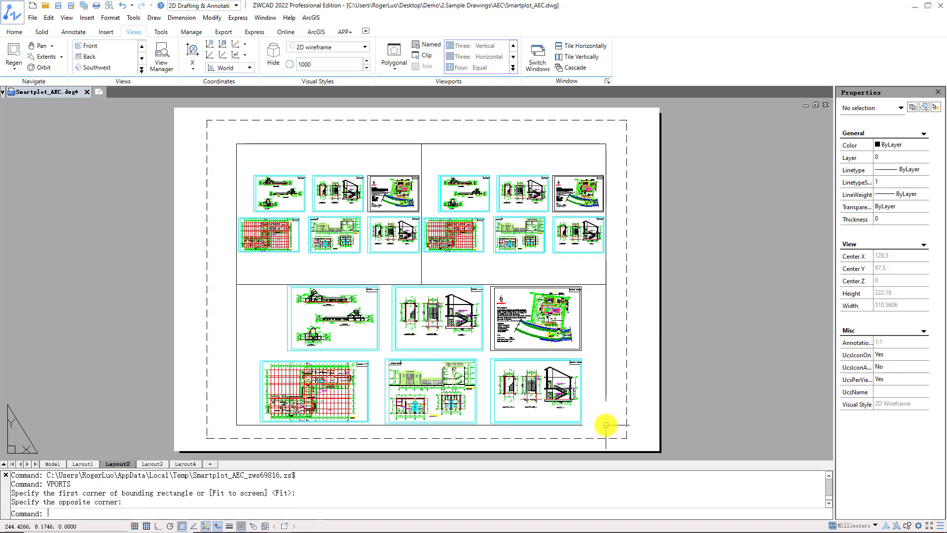
- Activate the wide lower viewport in Layout2 and set its scale to 1:100
double_click(576, 355)
scroll(440, 398, "up", 3)
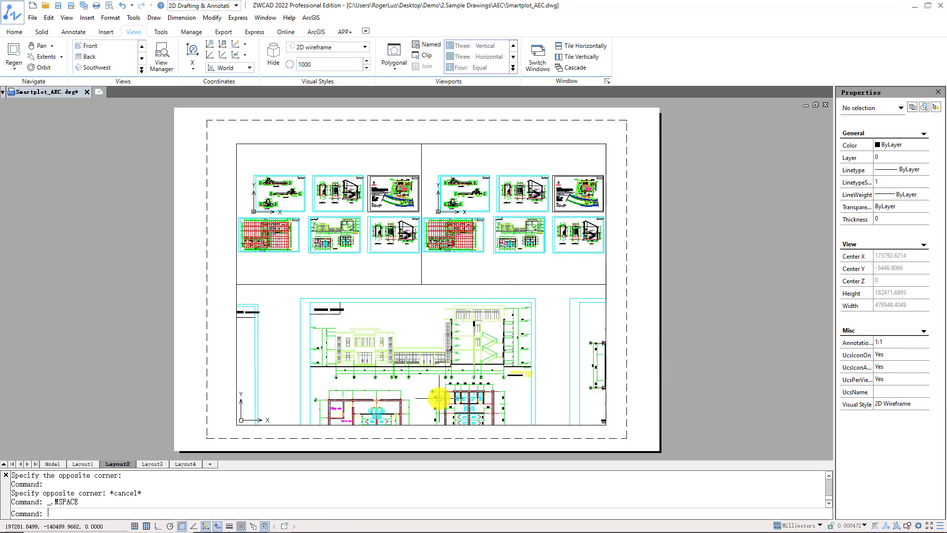
scroll(421, 379, "down", 2)
mouse_move(393, 365)
middle_mouse_down()
mouse_move(496, 366)
mouse_move(404, 367)
middle_mouse_up()
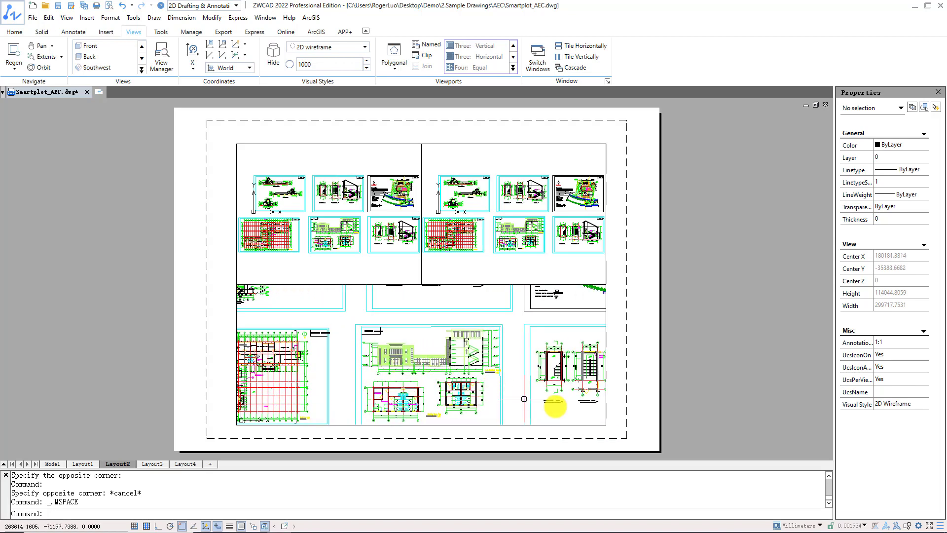
left_click(865, 526)
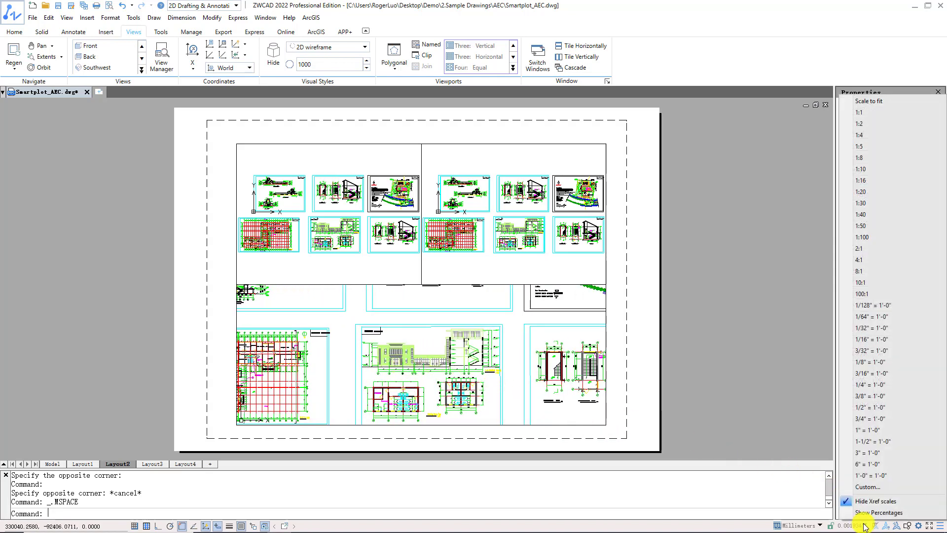
left_click(882, 238)
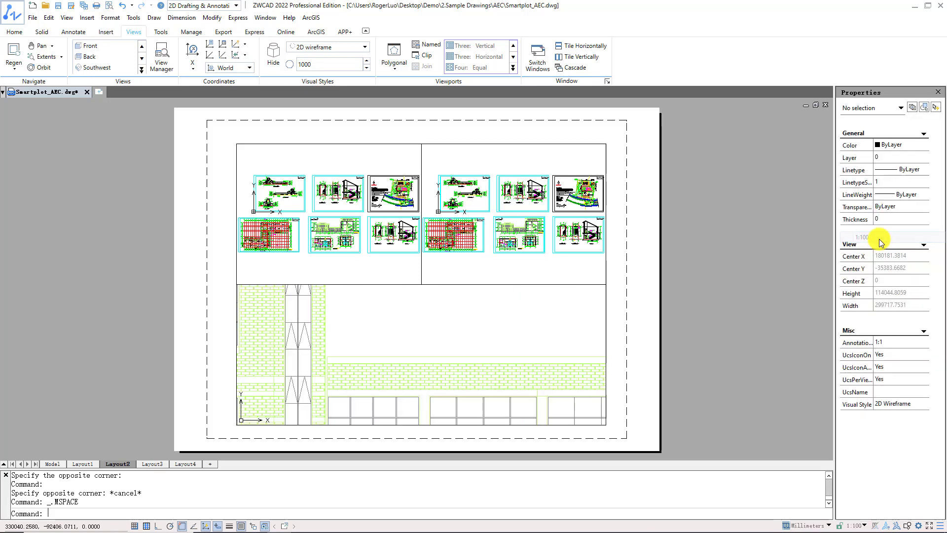
- Activate the upper-right viewport in Layout2 and add a custom 1:200 scale to the scale list
left_click(574, 261)
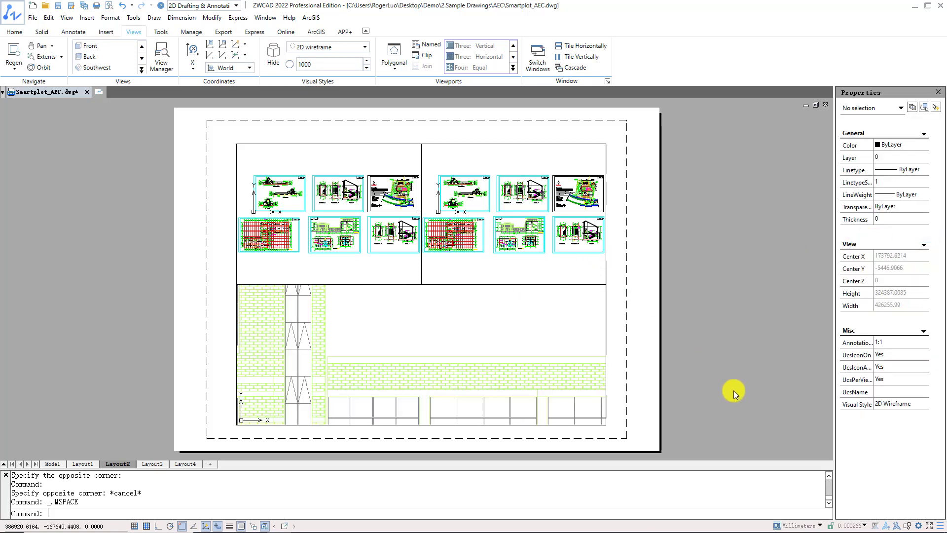
left_click(856, 524)
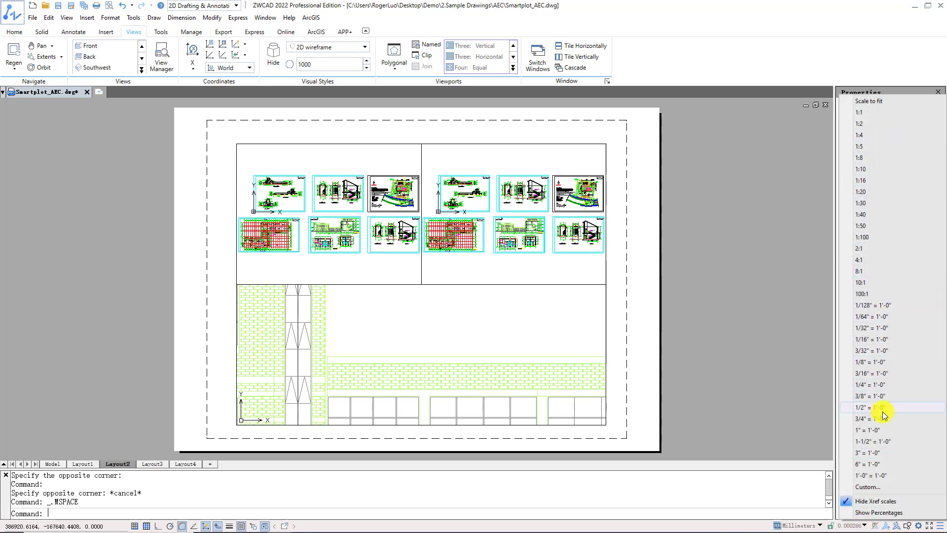
left_click(880, 487)
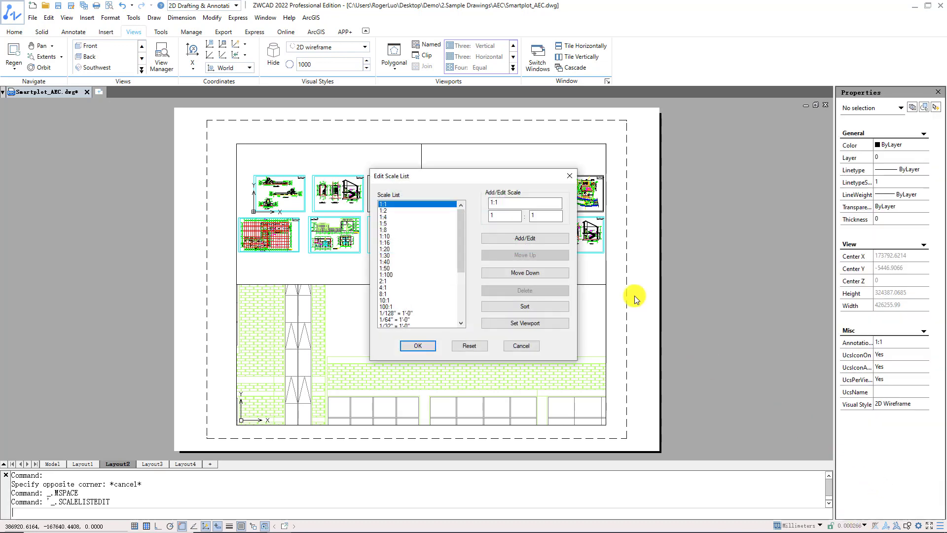
left_click(538, 205)
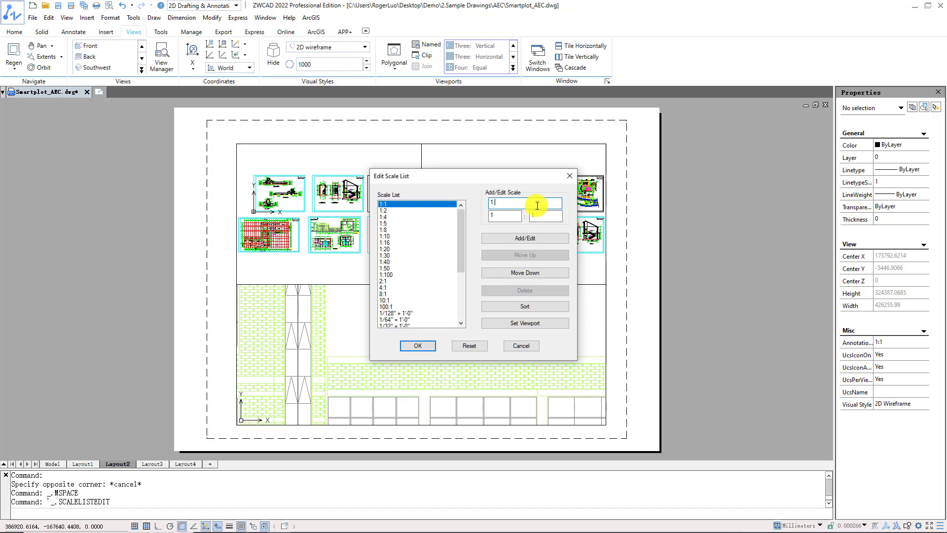
key("BackSpace")
type("200")
left_click(543, 213)
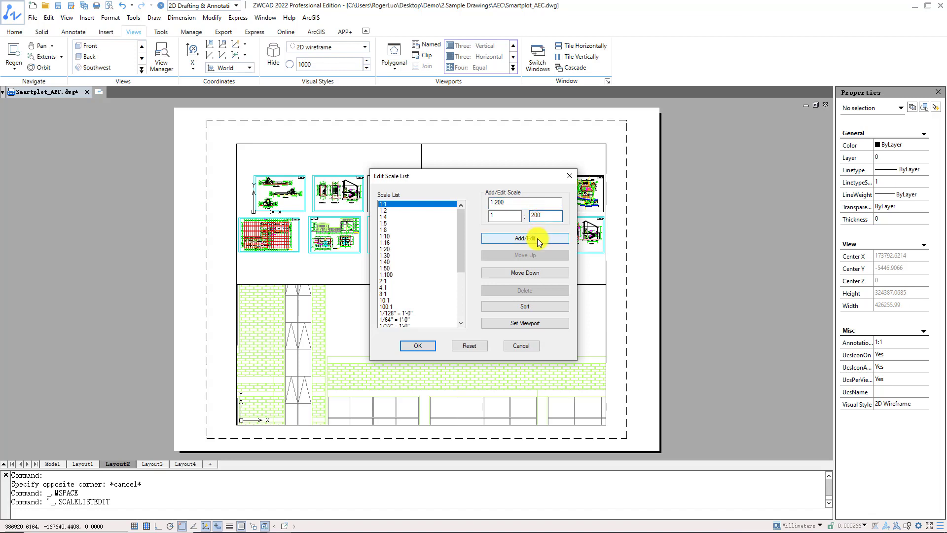
left_click(538, 238)
left_click(434, 204)
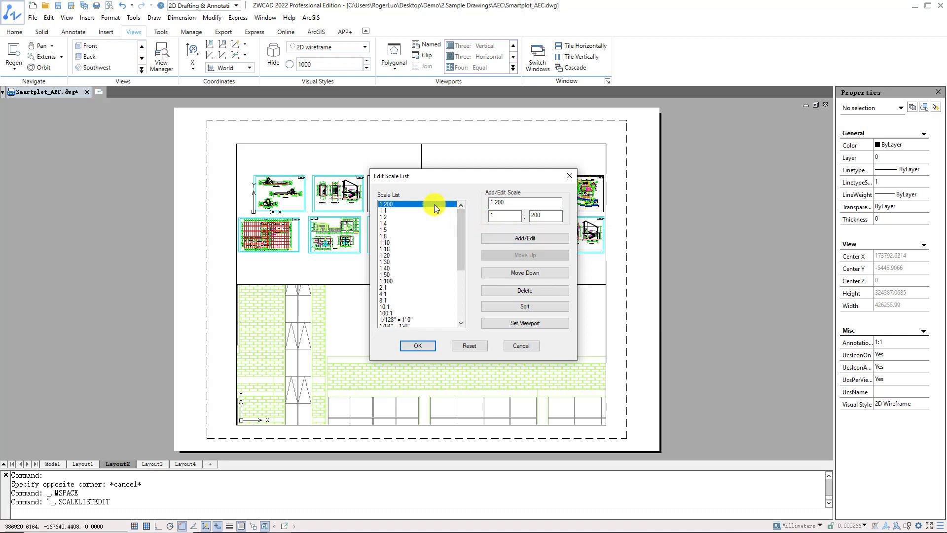
left_click(417, 346)
- Set the upper-right viewport's scale to 1:200 and return to paper space
left_click(845, 527)
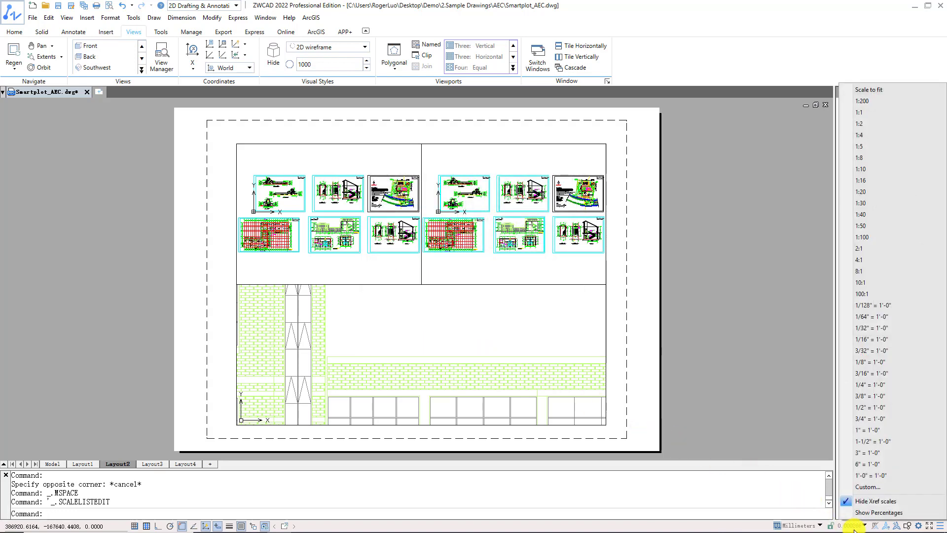
left_click(867, 101)
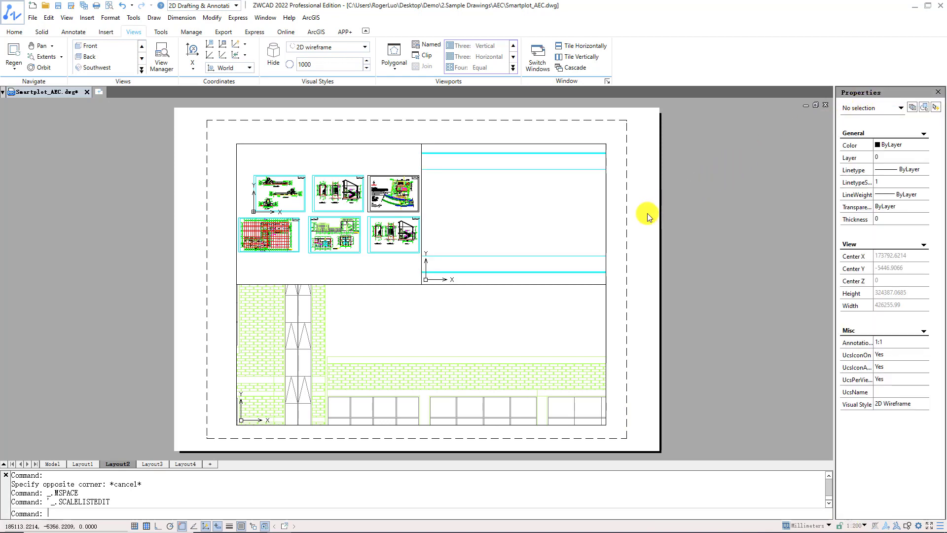
double_click(607, 290)
- Turn off the display of objects in the wide lower viewport, then check model space and return to Layout2
left_click(606, 294)
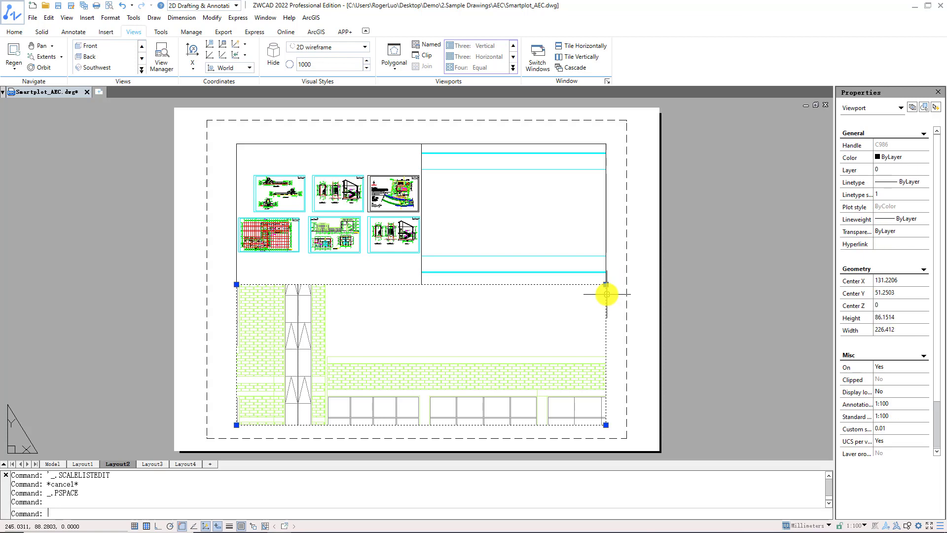
right_click(607, 295)
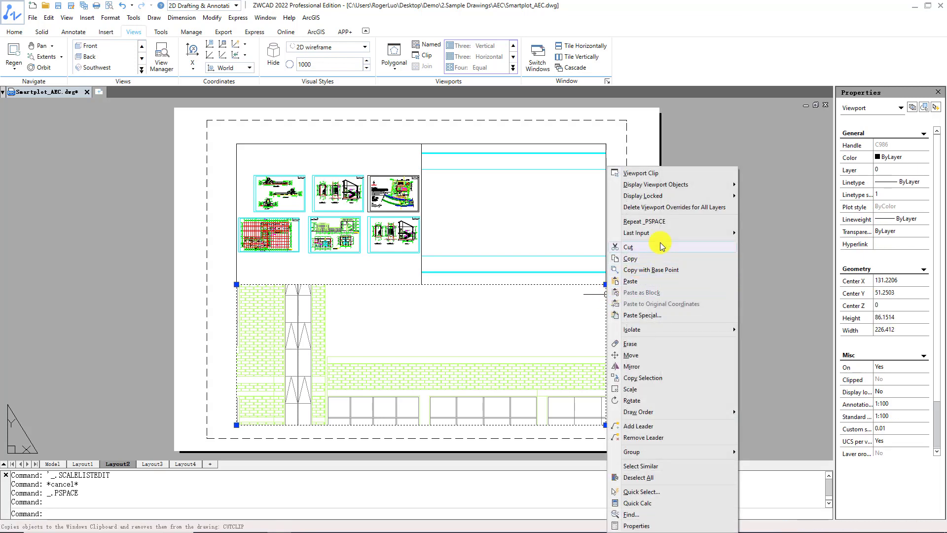
mouse_move(713, 186)
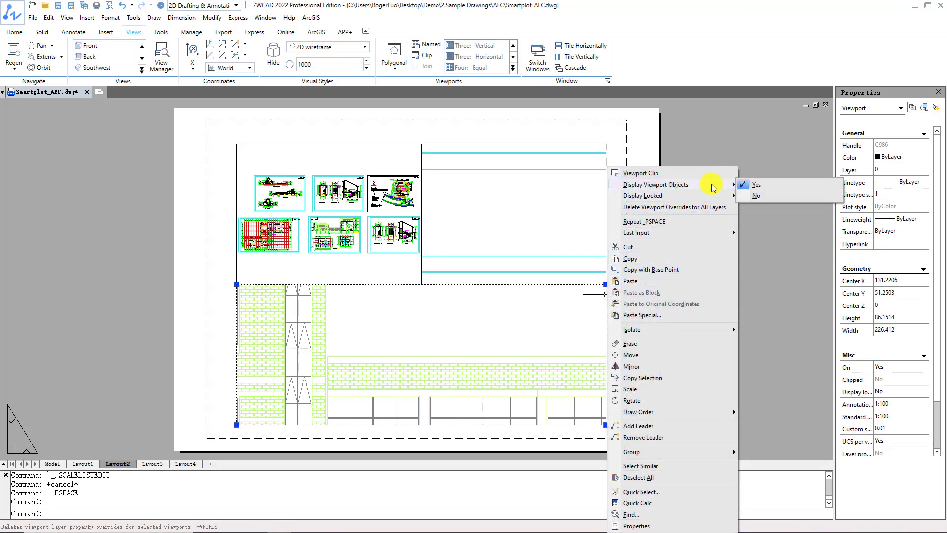
left_click(753, 197)
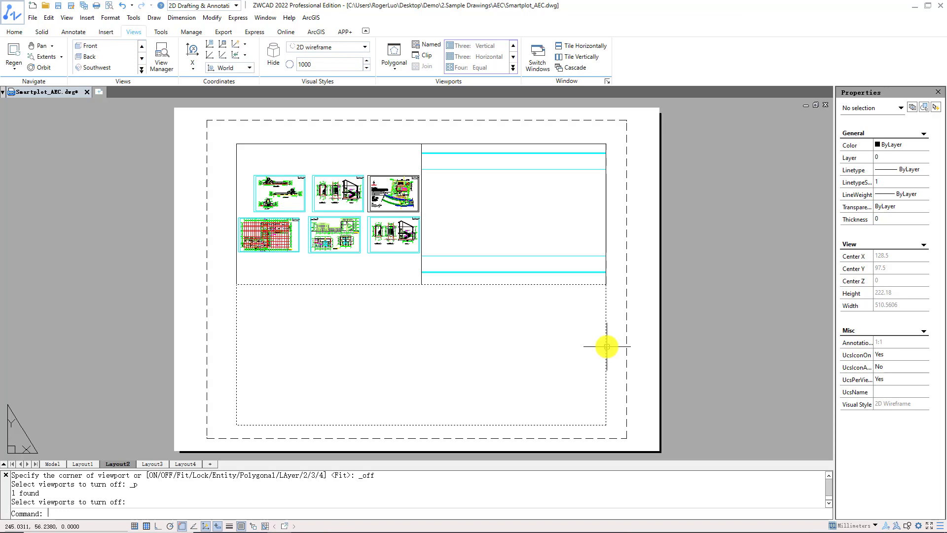
left_click(46, 465)
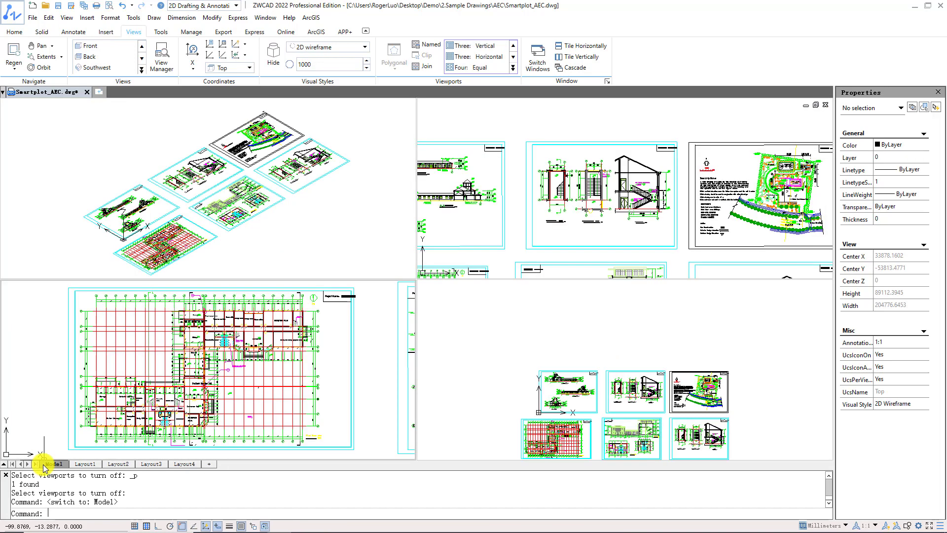
left_click(117, 464)
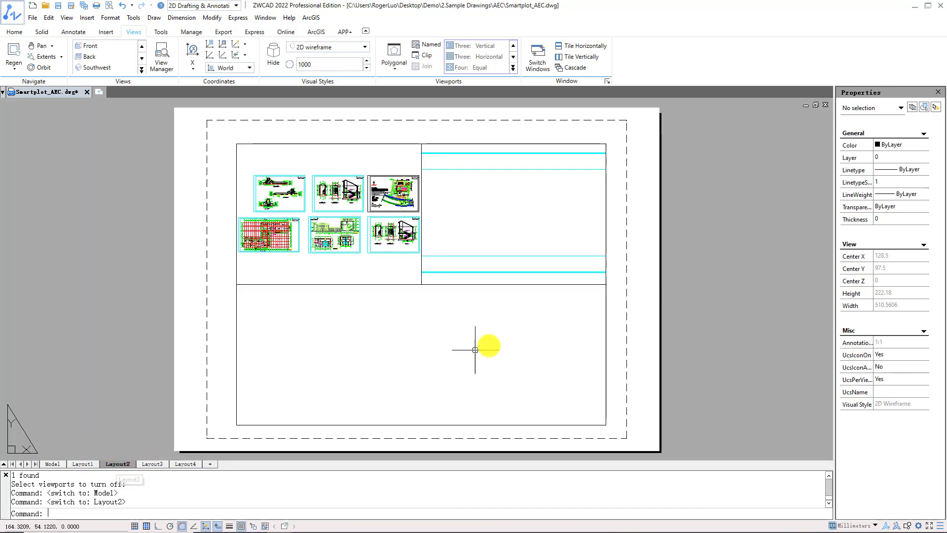
- Turn the display of objects in the wide lower viewport back on
left_click(606, 318)
right_click(606, 317)
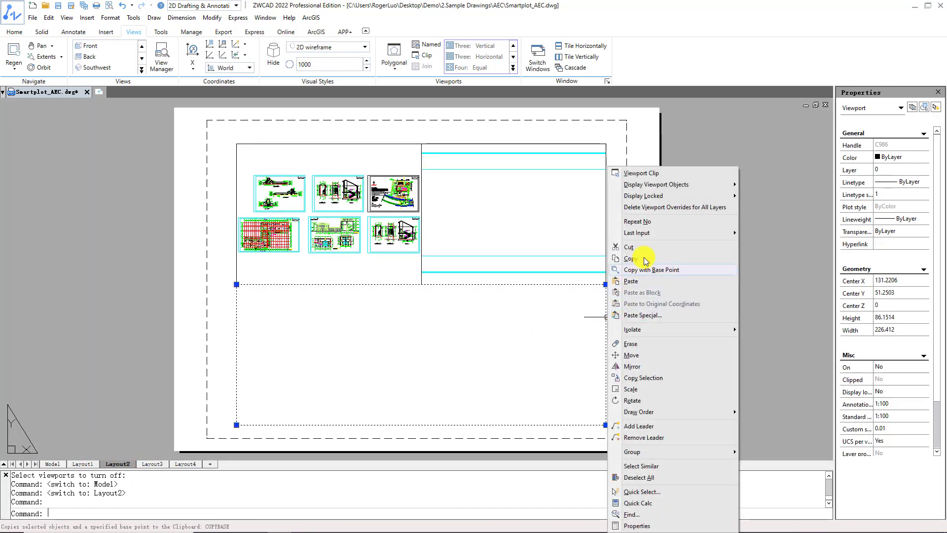
mouse_move(704, 184)
left_click(748, 185)
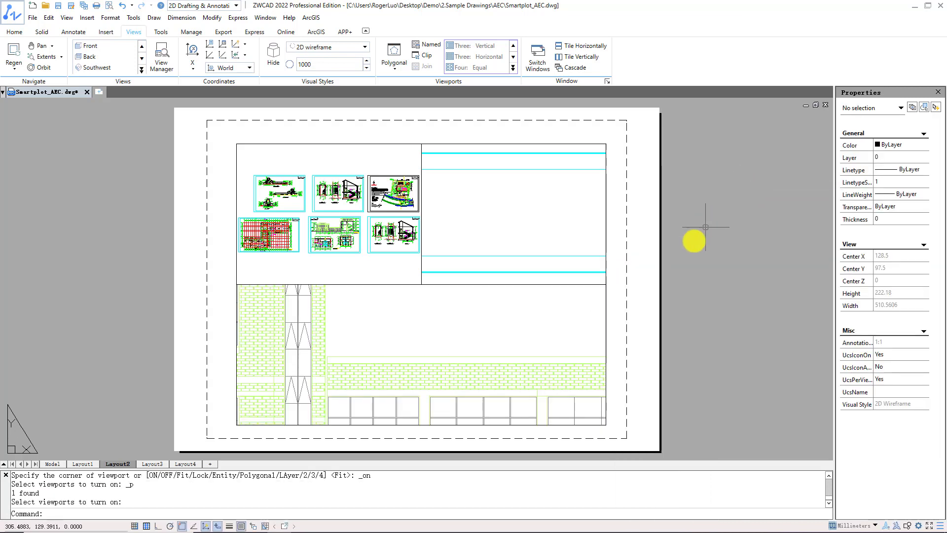
- Lock the display of the wide lower viewport in Layout2
left_click(606, 328)
right_click(606, 327)
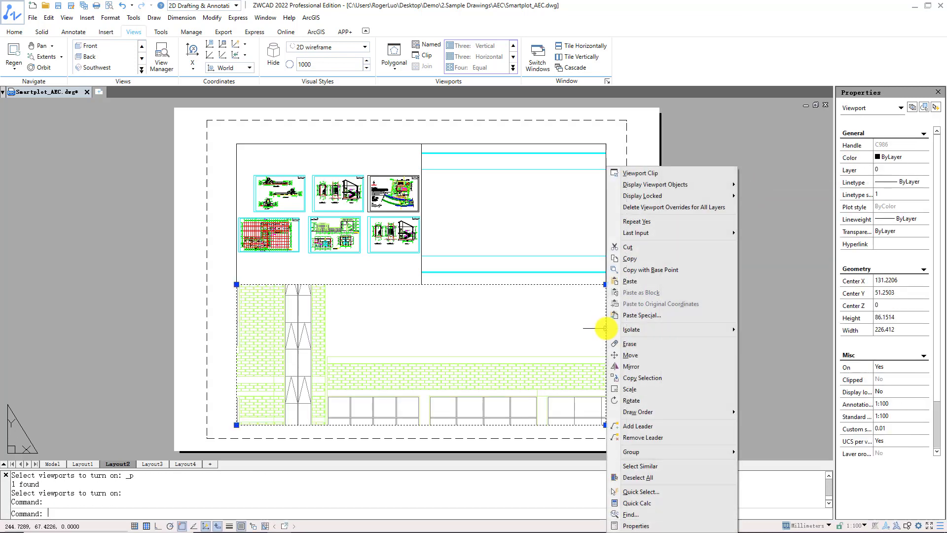
mouse_move(721, 198)
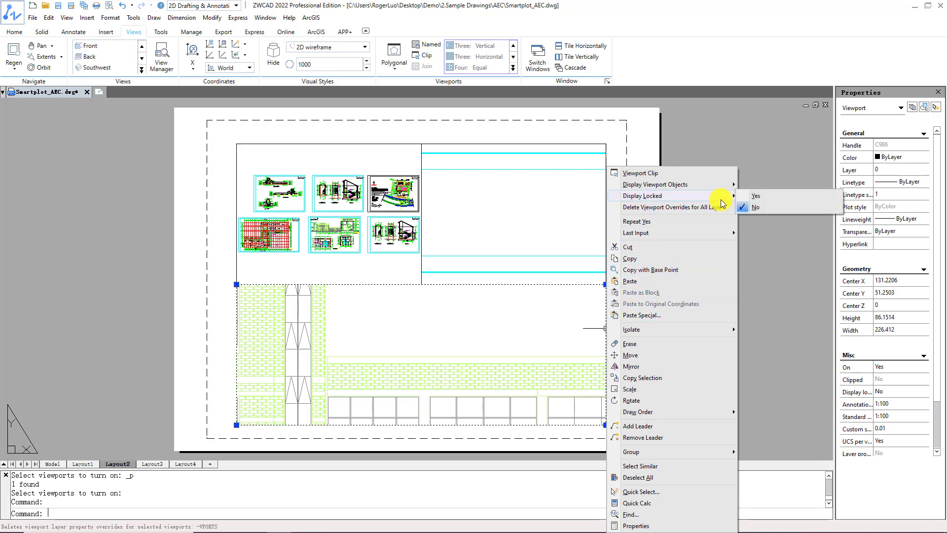
left_click(748, 197)
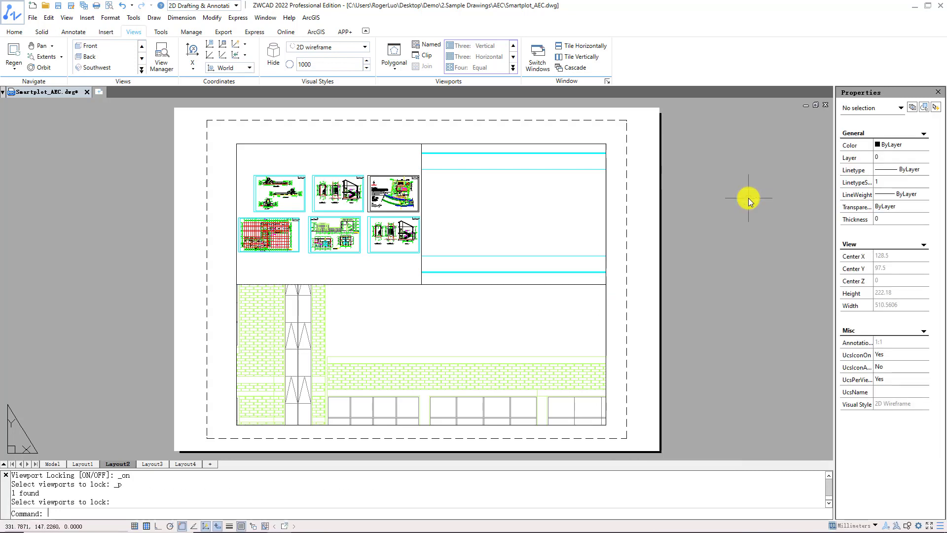
- Activate the locked lower viewport, test zooming inside it, and return to paper space
double_click(543, 312)
scroll(544, 313, "up", 2)
scroll(556, 300, "down", 3)
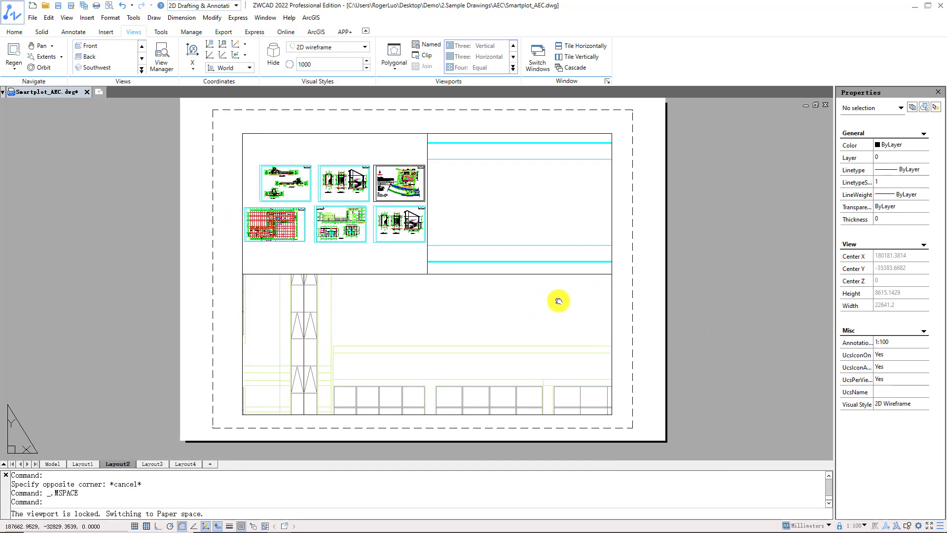
scroll(474, 321, "up", 6)
scroll(470, 339, "down", 5)
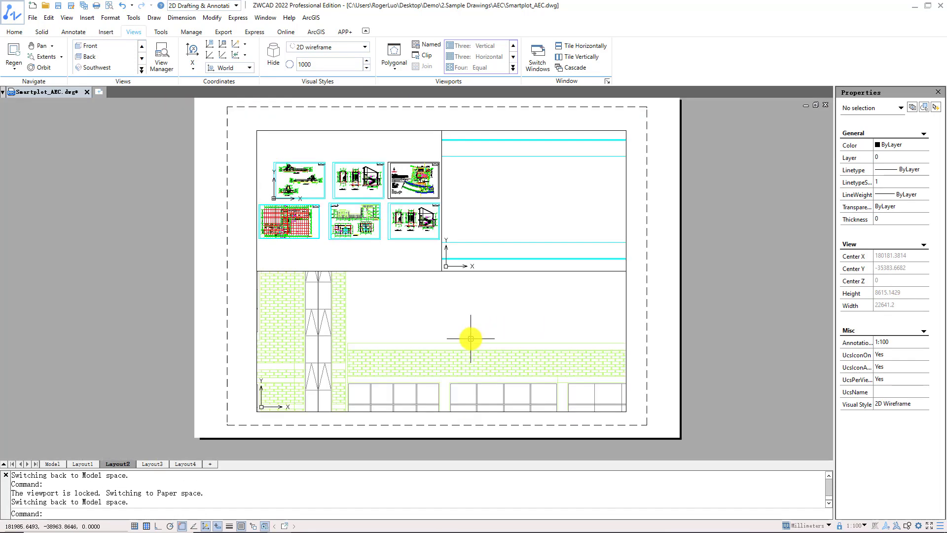
double_click(626, 305)
- Unlock the display of the wide lower viewport in Layout2
left_click(627, 305)
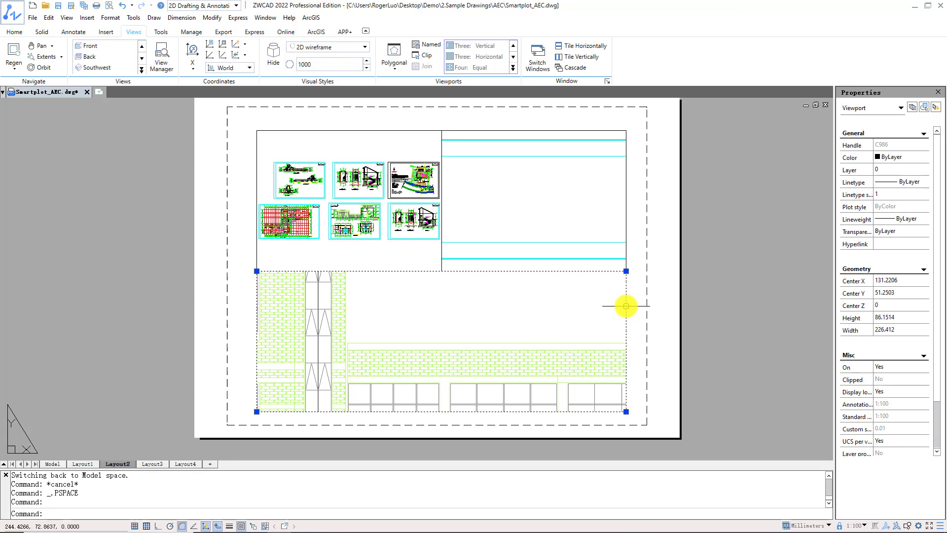
right_click(627, 306)
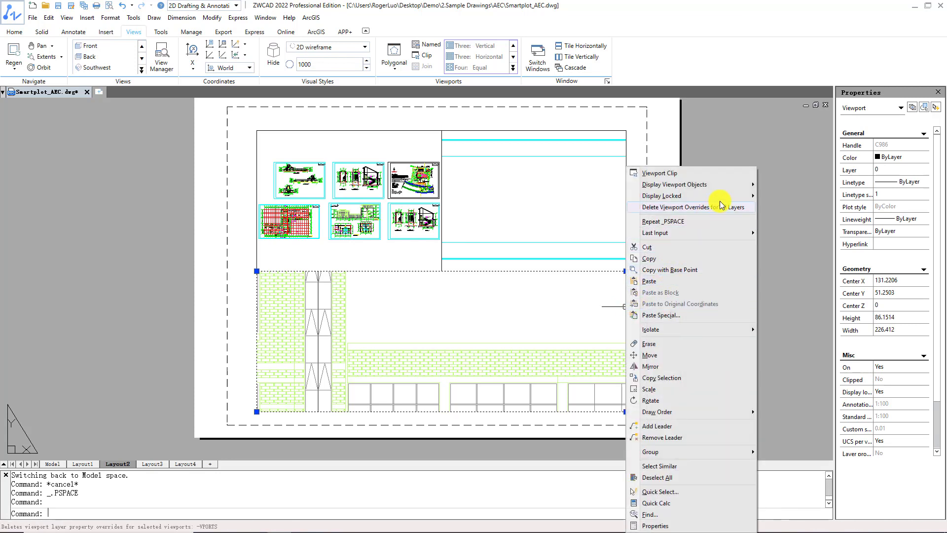
mouse_move(730, 202)
left_click(774, 207)
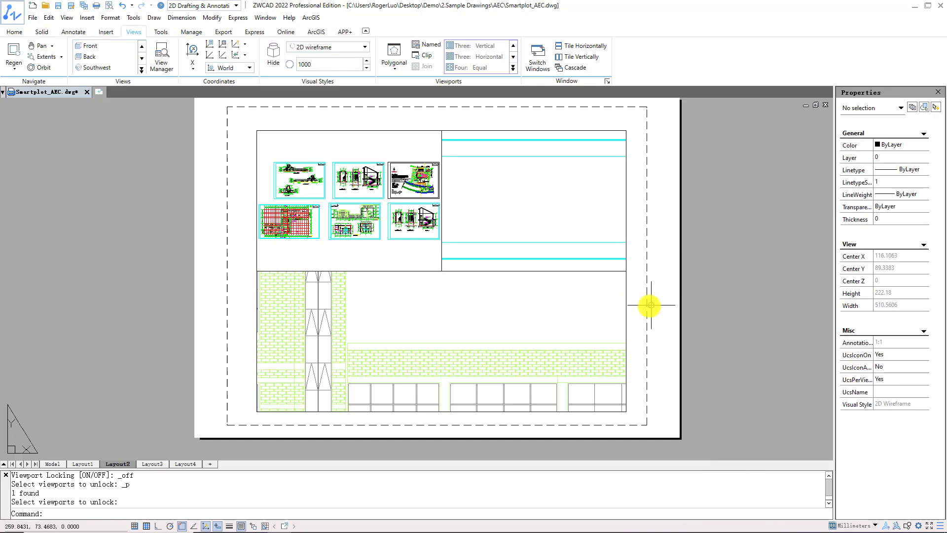
- Select the wide lower viewport and toggle its display lock on and off with Lock/Unlock Viewport
left_click(625, 330)
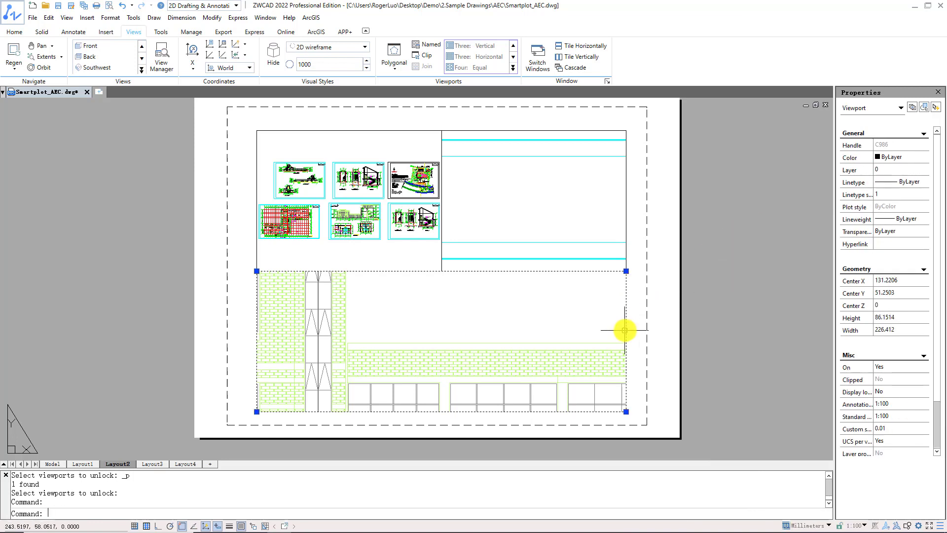
left_click(839, 526)
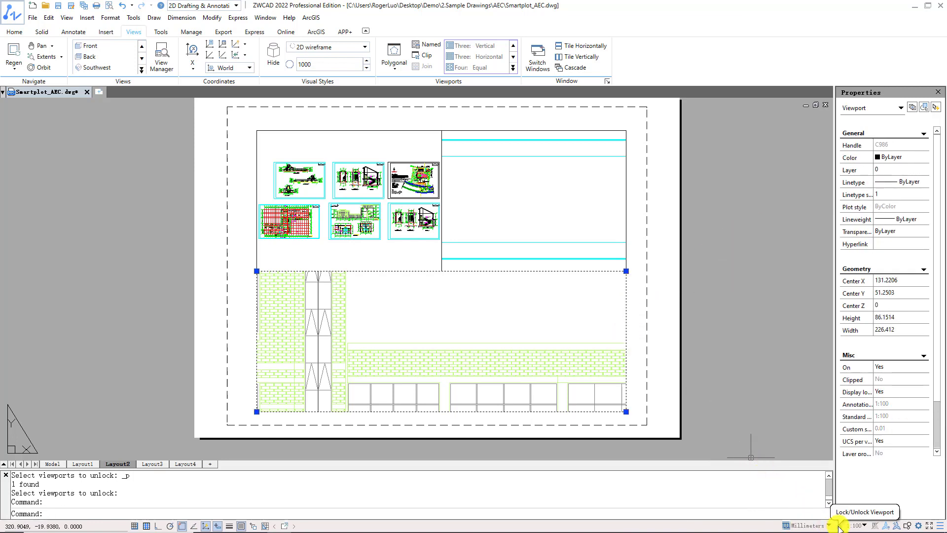
left_click(838, 526)
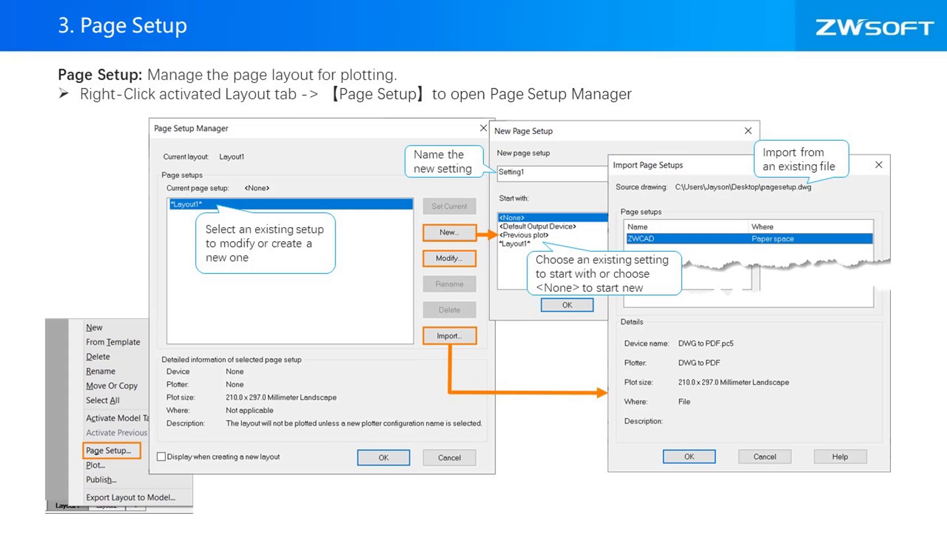
key("Right")
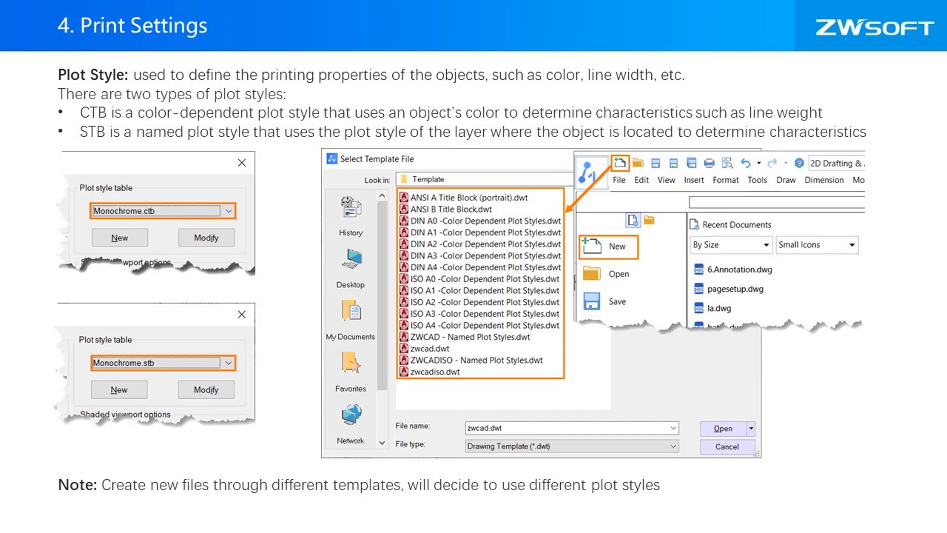
key("Right")
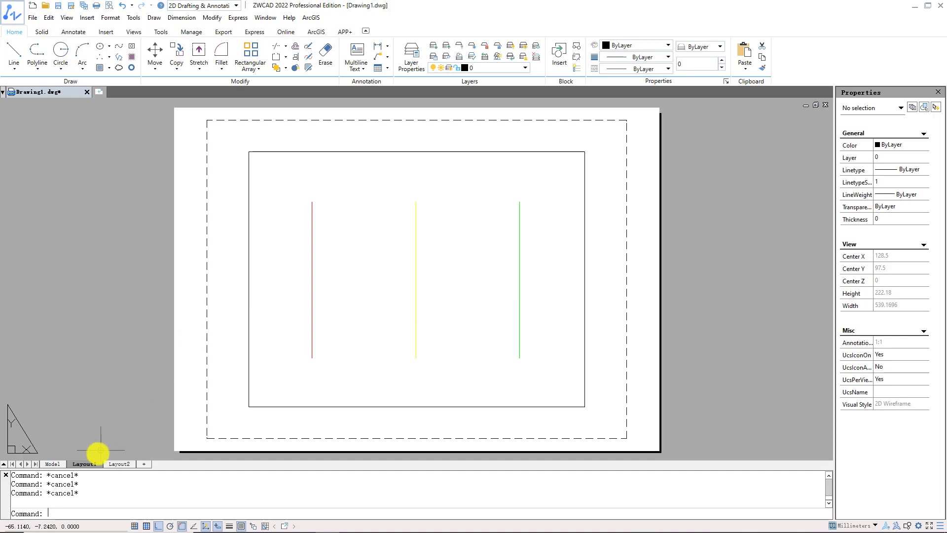
- Create a new page setup named ZWSOFT for Layout1 in Drawing1, starting from the *Layout1* setup
right_click(89, 464)
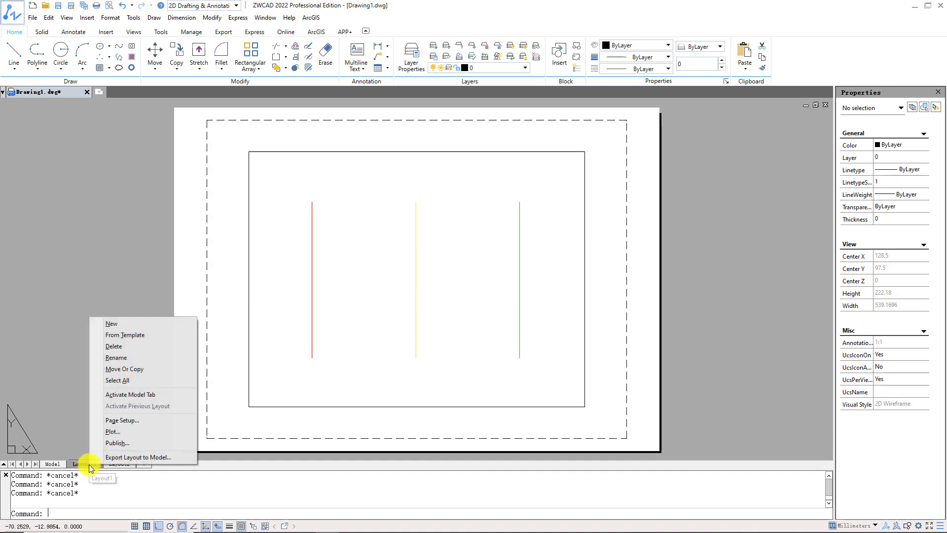
left_click(157, 422)
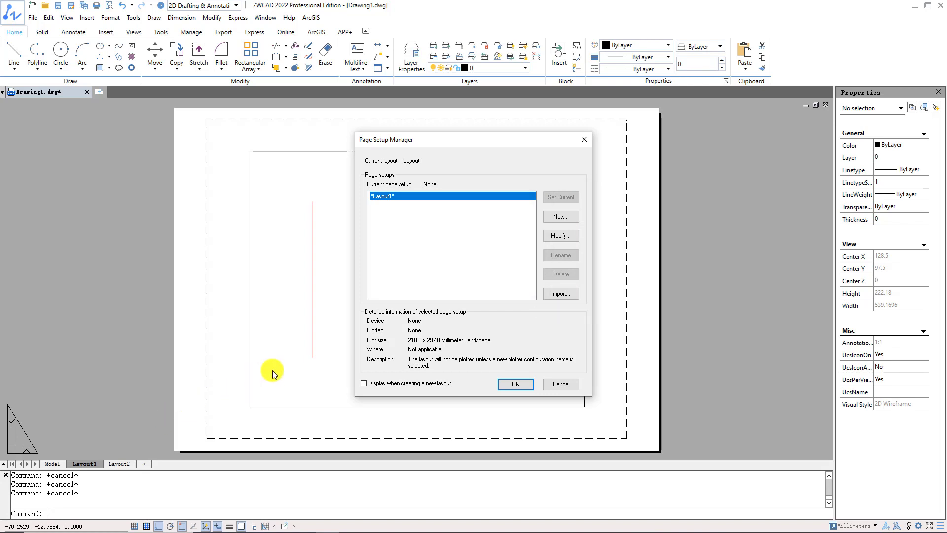
left_click(572, 220)
double_click(398, 228)
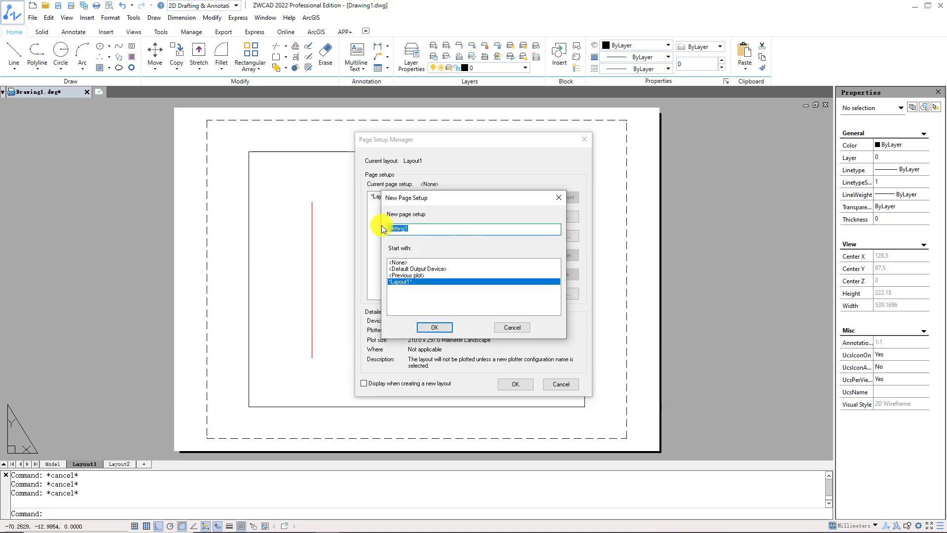
type("WSOFT")
left_click(440, 274)
left_click(442, 281)
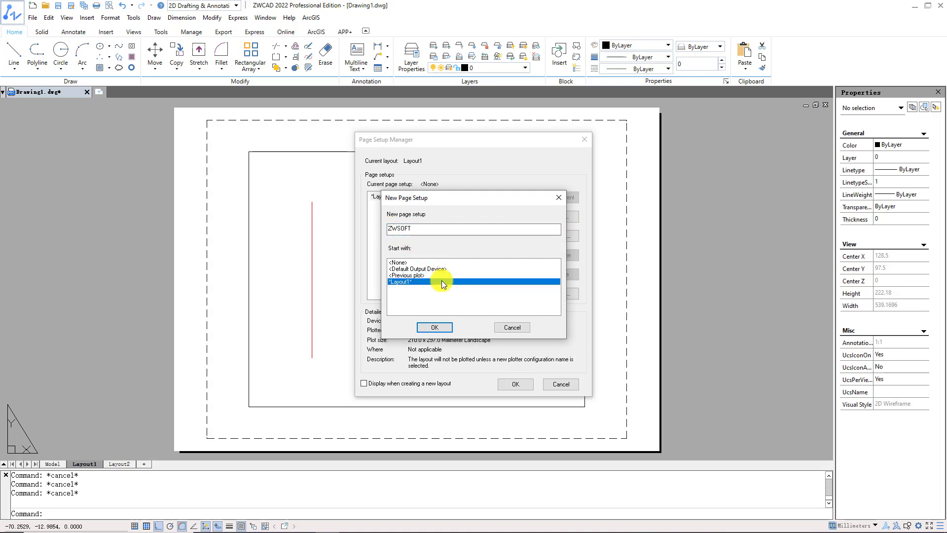
left_click(439, 328)
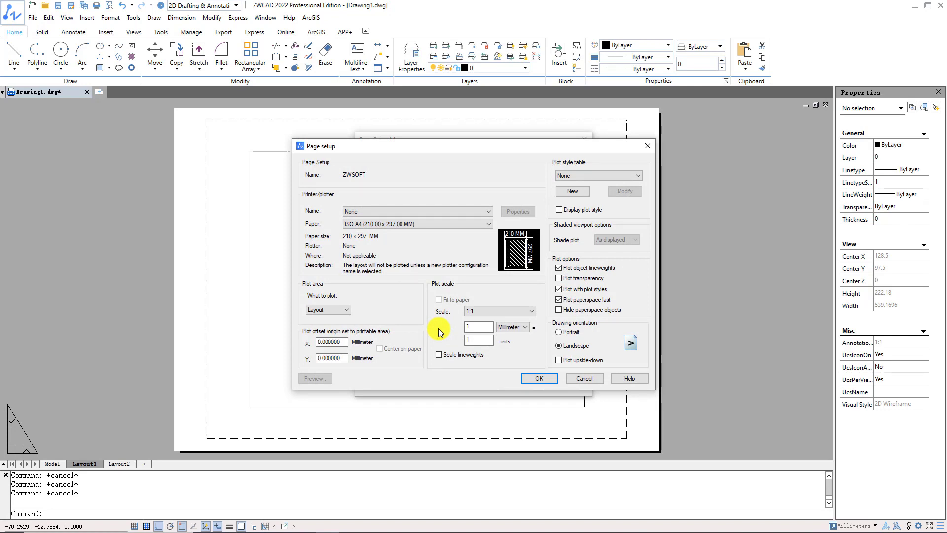
- Configure the ZWSOFT page setup to plot with DWG to PDF.pc5 on ISO A3 (420.00 x 297.00 MM) paper at 1:1 scale
left_click(436, 212)
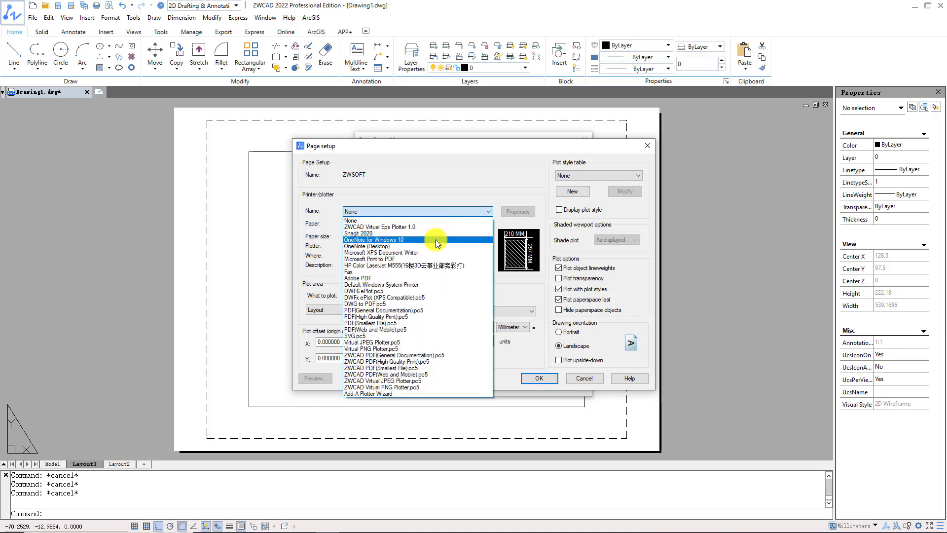
left_click(434, 303)
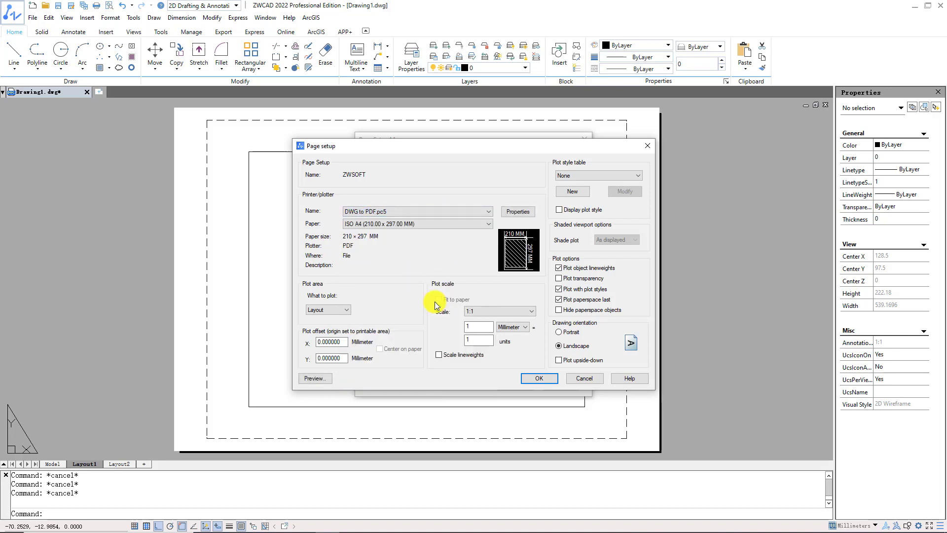
left_click(455, 225)
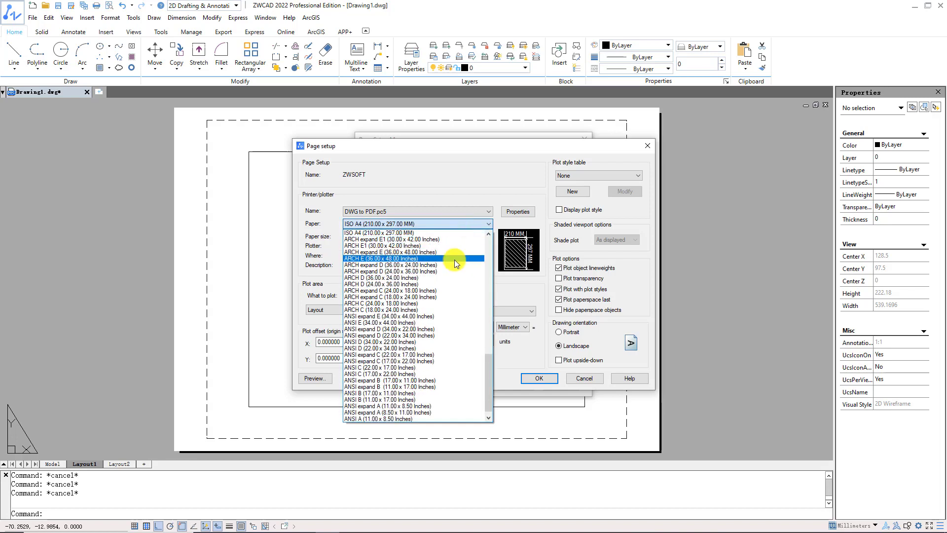
scroll(455, 259, "up", 4)
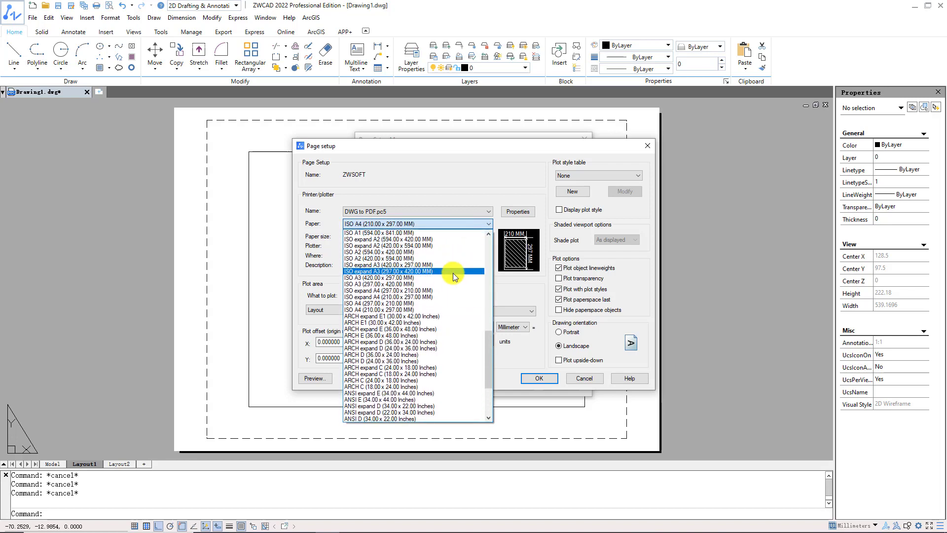
left_click(453, 274)
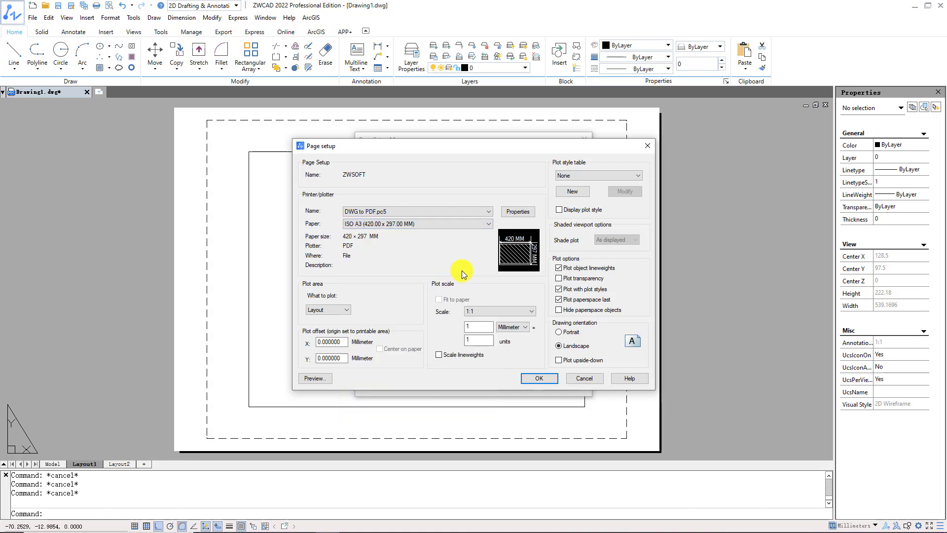
left_click(490, 311)
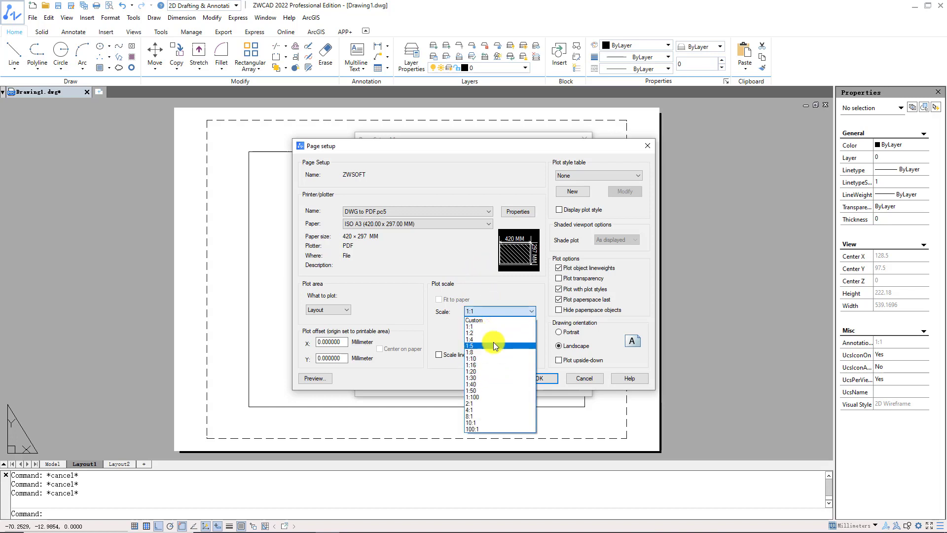
left_click(494, 327)
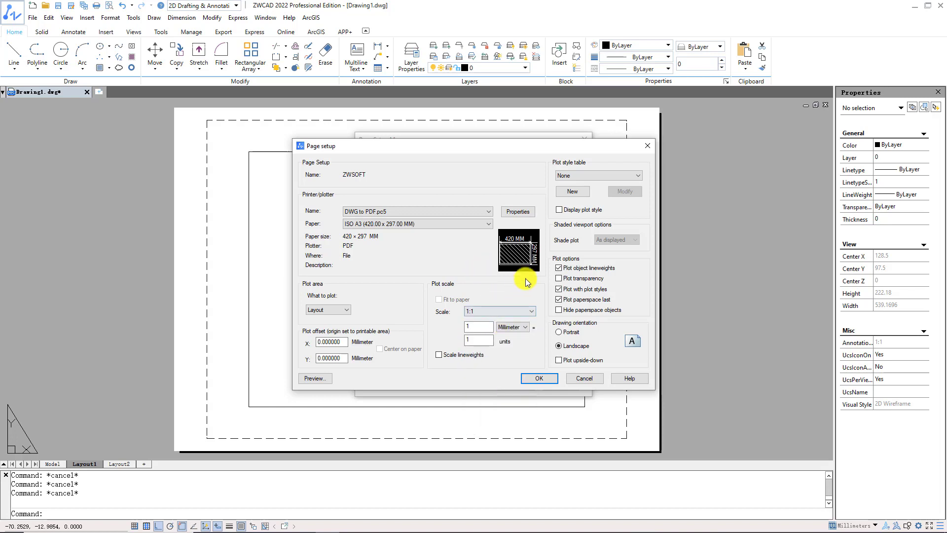
- Create a new color-dependent plot style table from scratch and name it ZWSOFT
left_click(630, 177)
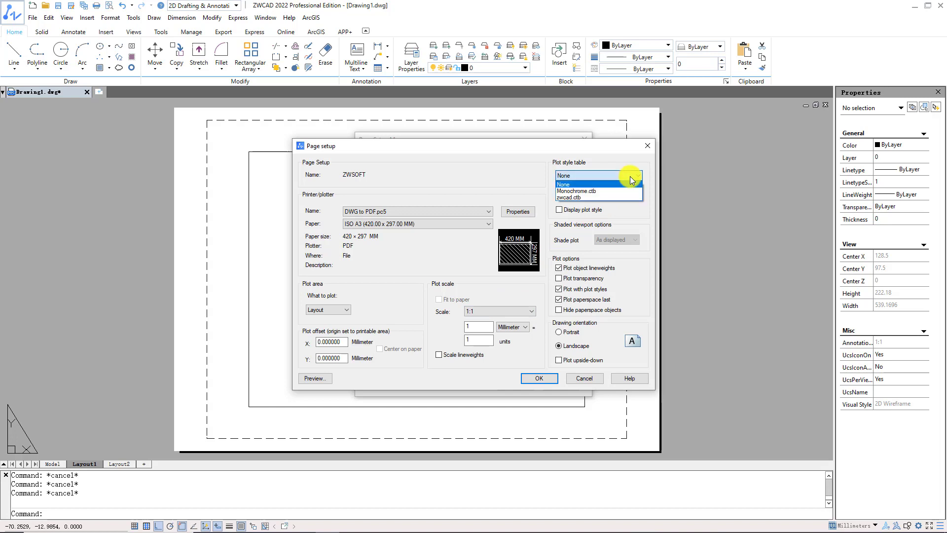
left_click(629, 177)
left_click(584, 192)
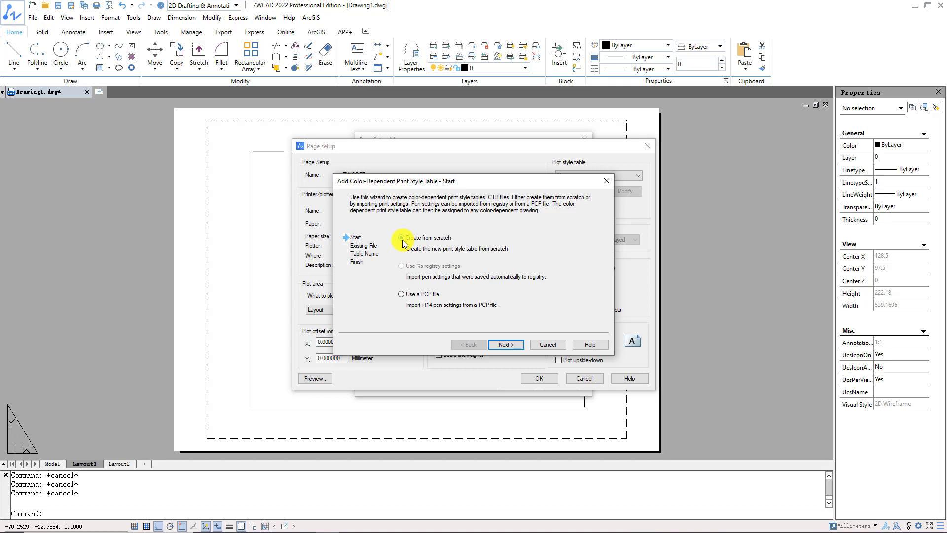
left_click(402, 239)
left_click(507, 345)
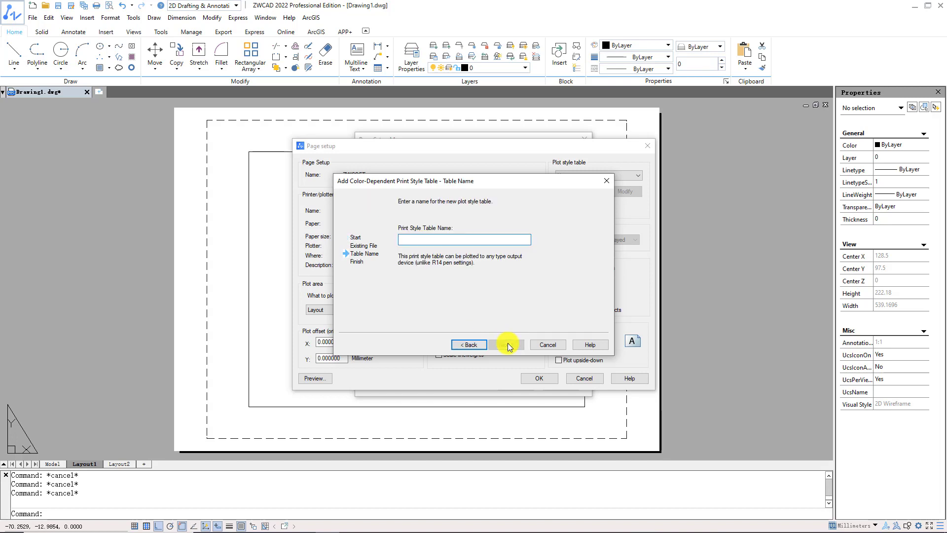
type("ZWSOFT")
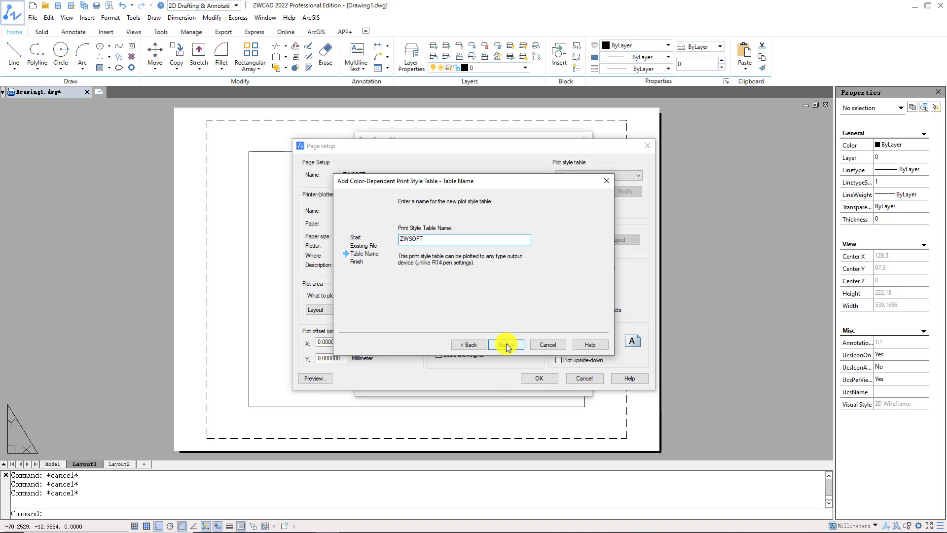
left_click(507, 345)
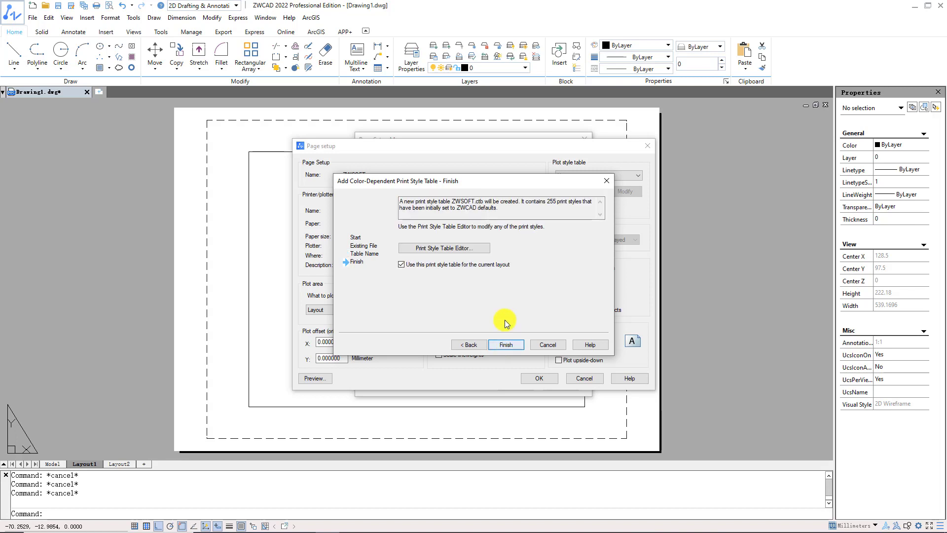
- Open the new ZWSOFT.ctb table in the Print Style Table Editor and assign a print color to Color 1
left_click(481, 250)
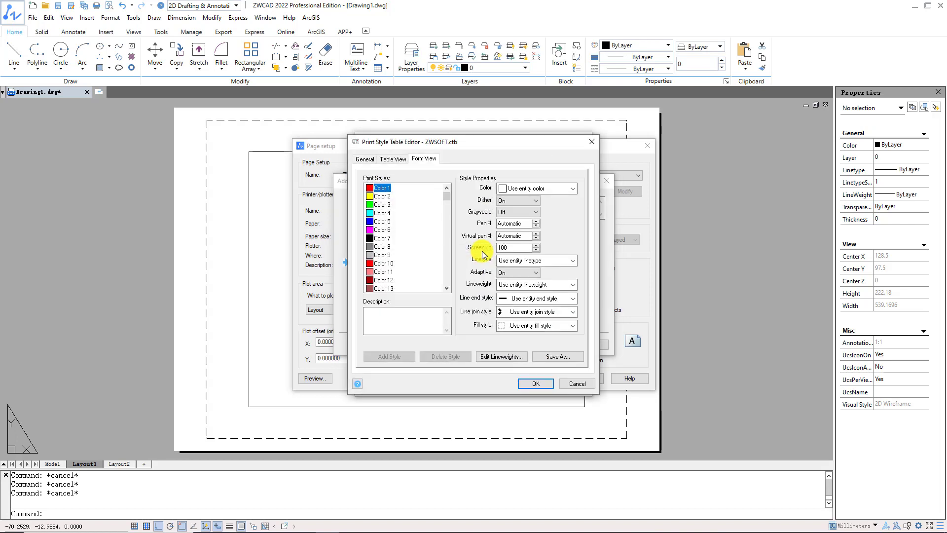
left_click(406, 161)
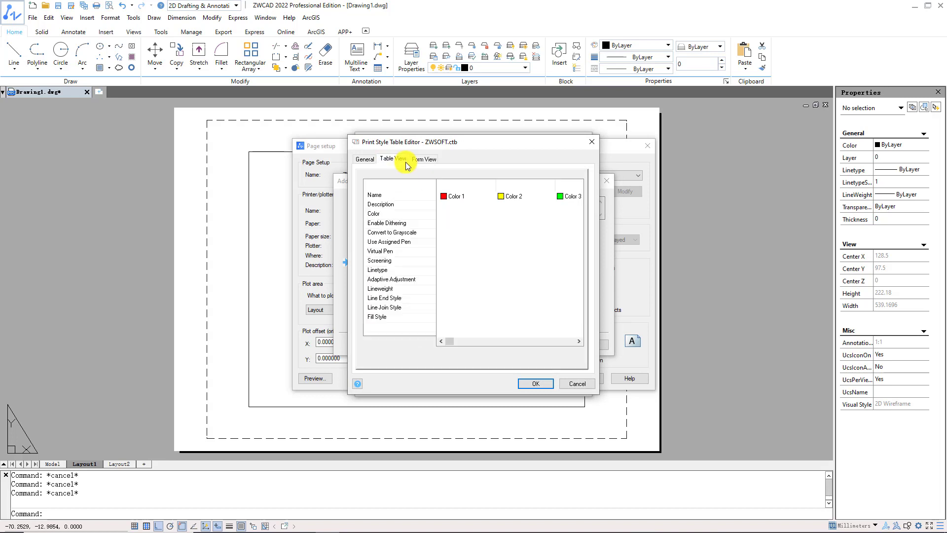
left_click(425, 160)
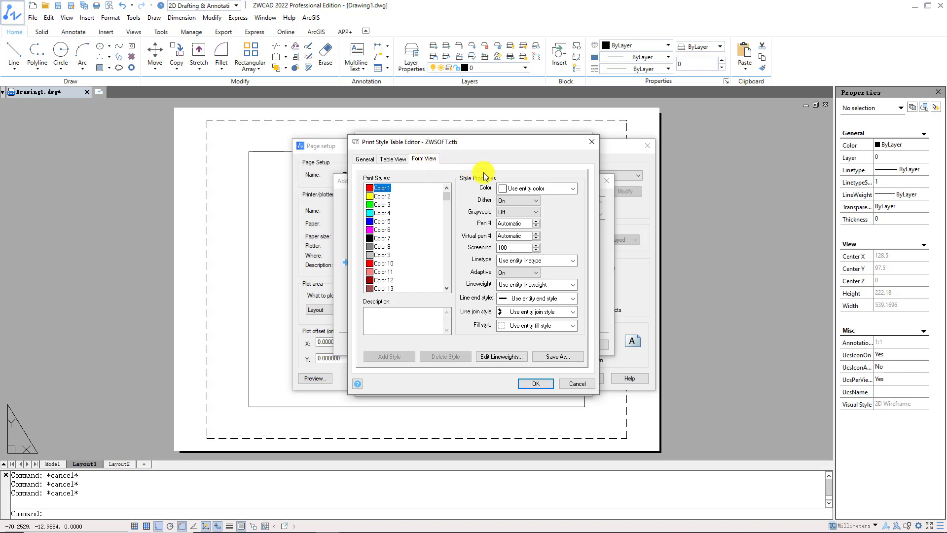
left_click(562, 188)
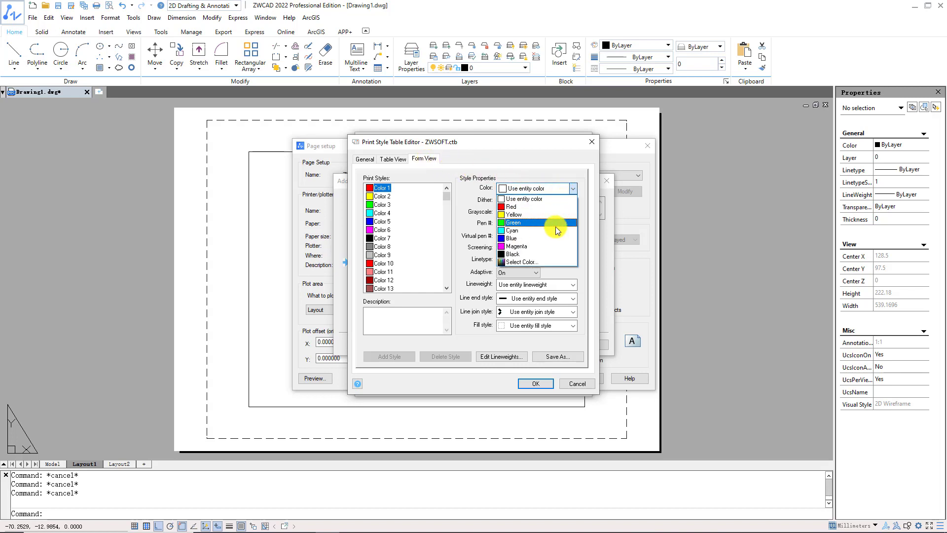
left_click(555, 235)
- Give Color 2 the true color 117,117,117 and a dashed linetype in the ZWSOFT.ctb table
left_click(382, 196)
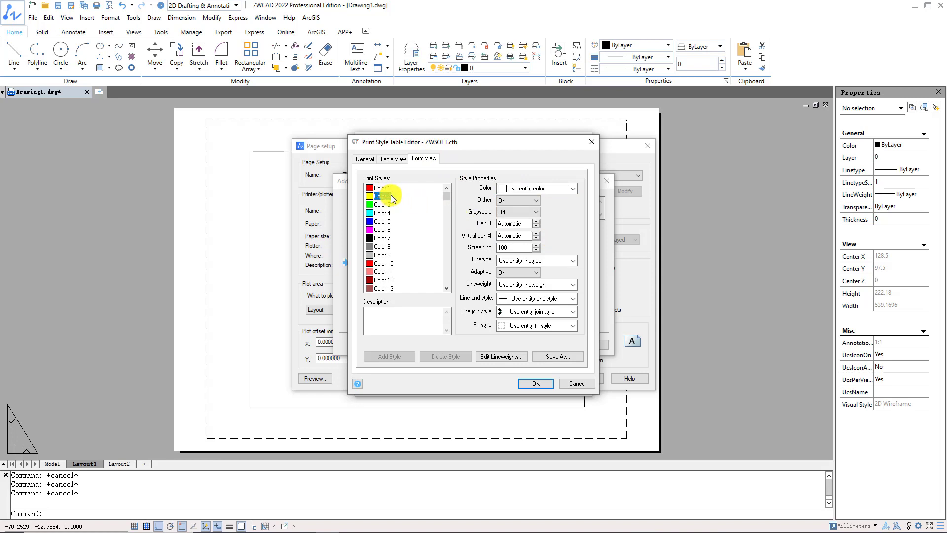
left_click(564, 191)
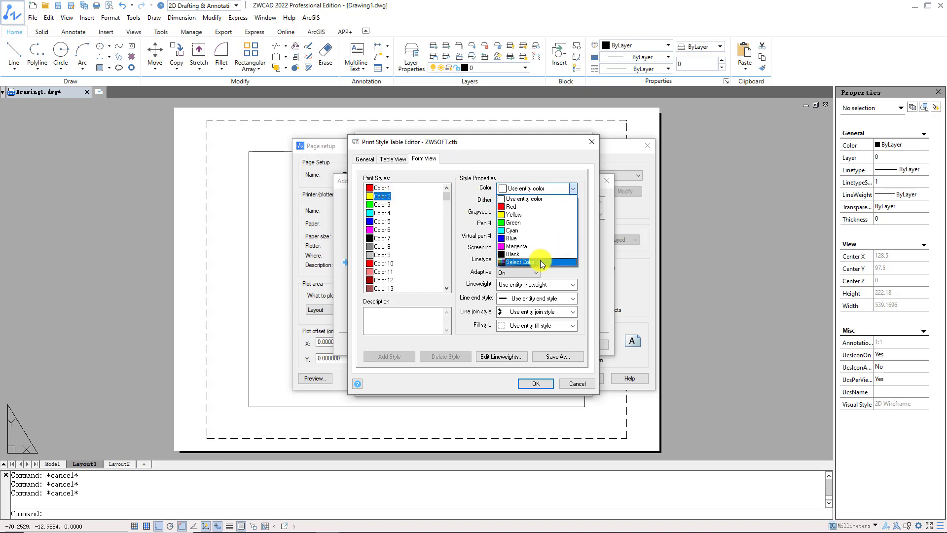
left_click(541, 260)
left_click(497, 273)
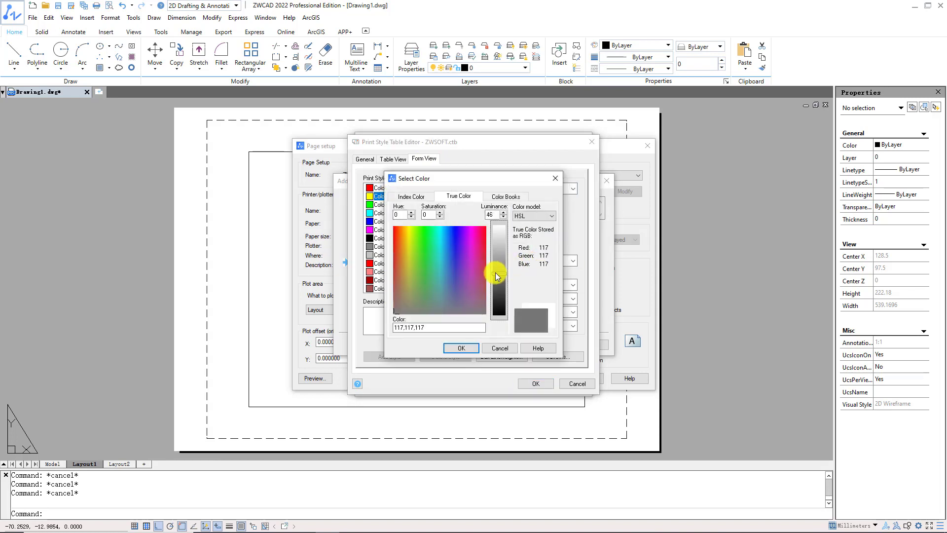
left_click(464, 347)
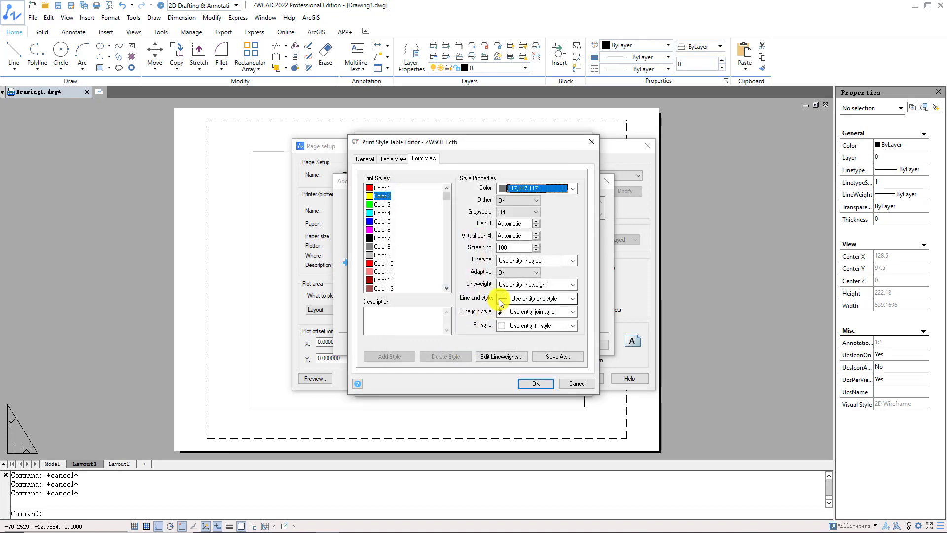
left_click(537, 261)
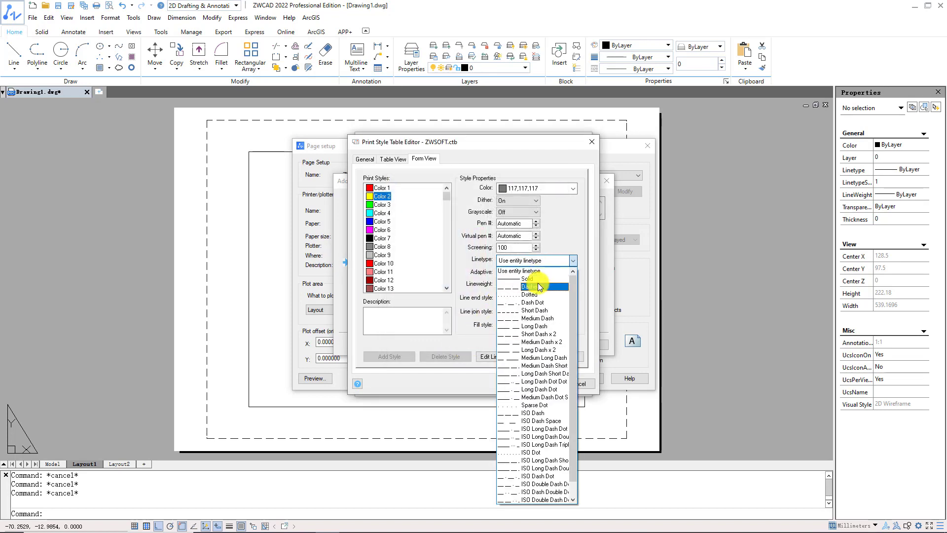
left_click(532, 287)
- Set the lineweight of Color 3 to 2.000 mm and save the ZWSOFT.ctb plot style table
left_click(383, 205)
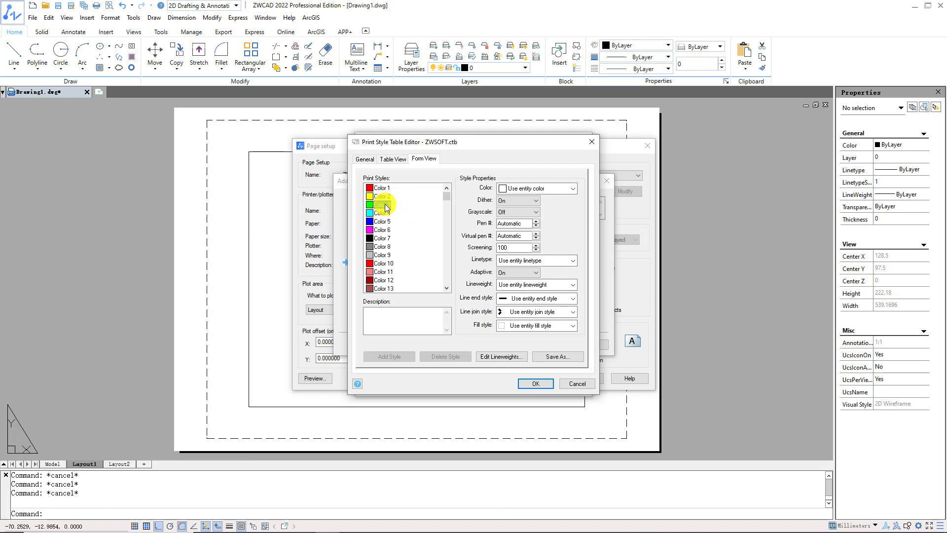
left_click(551, 287)
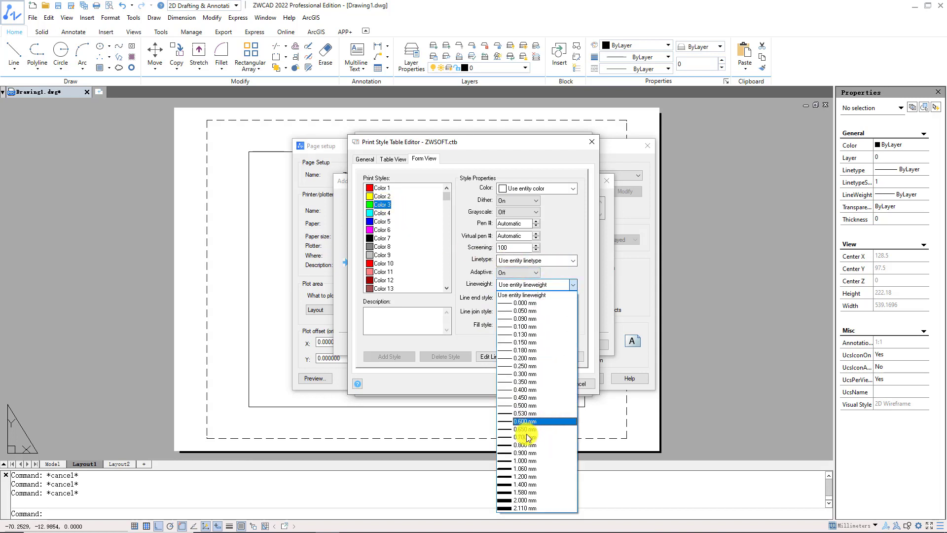
left_click(524, 506)
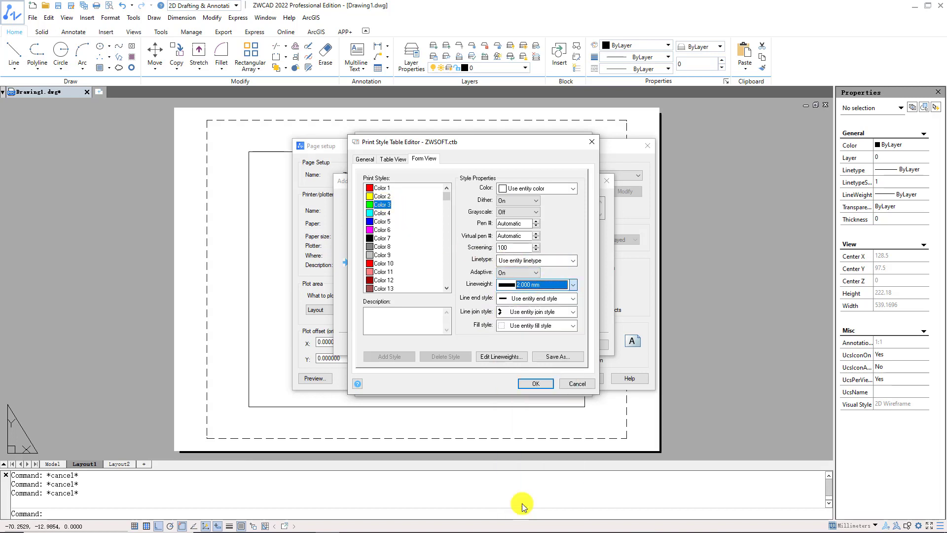
left_click(557, 356)
left_click(738, 399)
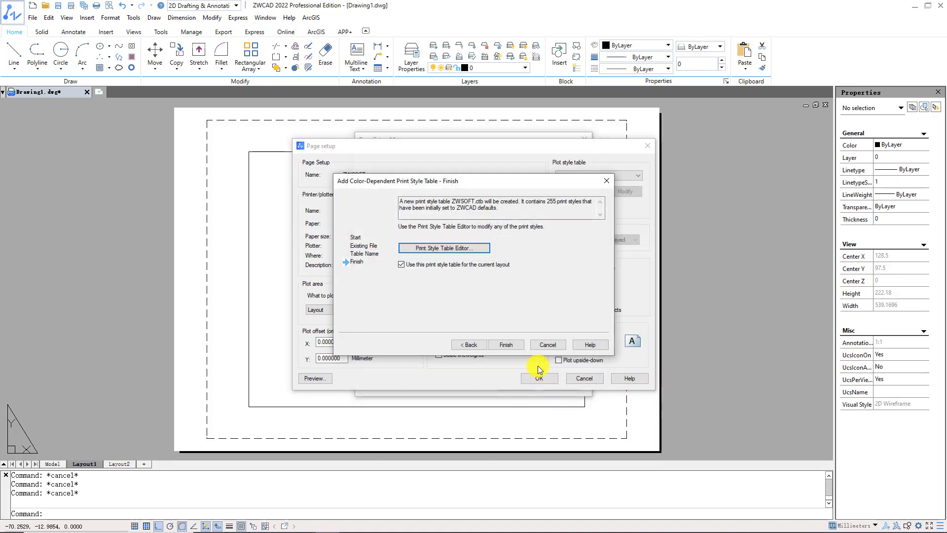
- Finish creating the plot style table, select ZWSOFT.ctb for the page setup and close the page setup dialogs
left_click(517, 349)
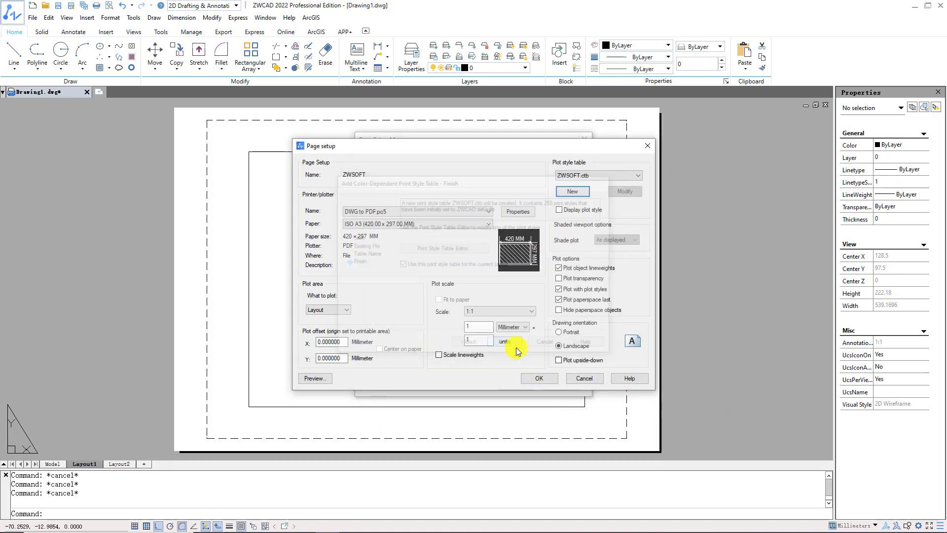
left_click(636, 176)
left_click(626, 197)
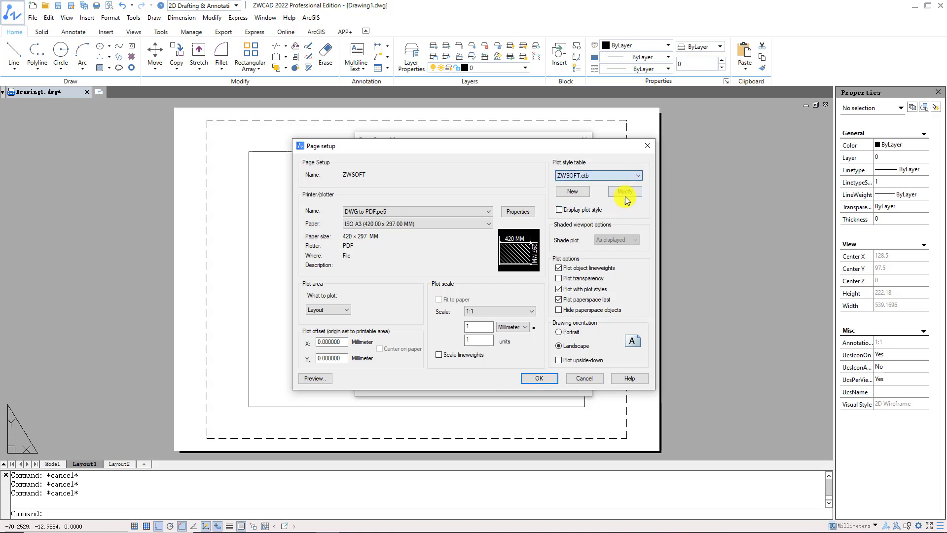
left_click(584, 377)
left_click(541, 382)
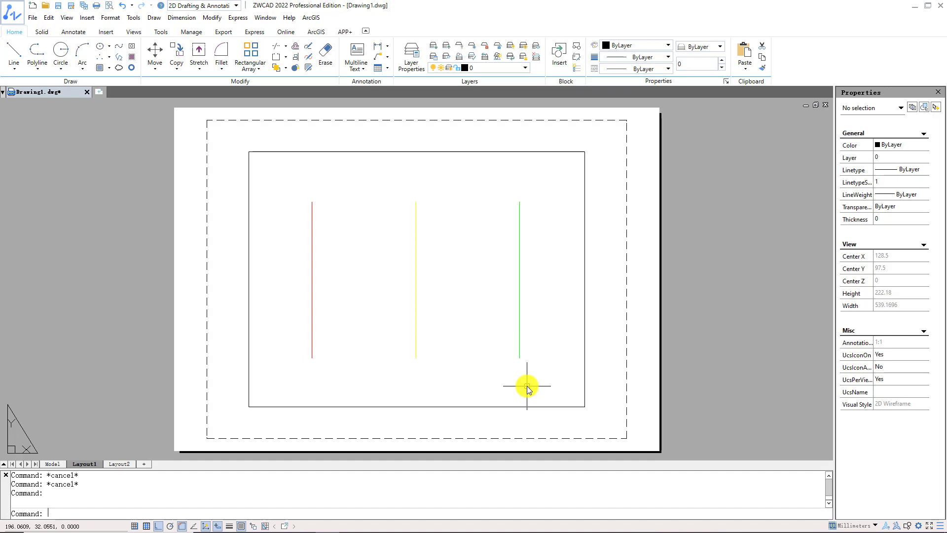
- Start plotting Layout1 with DWG to PDF.pc5 on ISO A3 (420.00 x 297.00 MM) paper
type("plot")
key("Return")
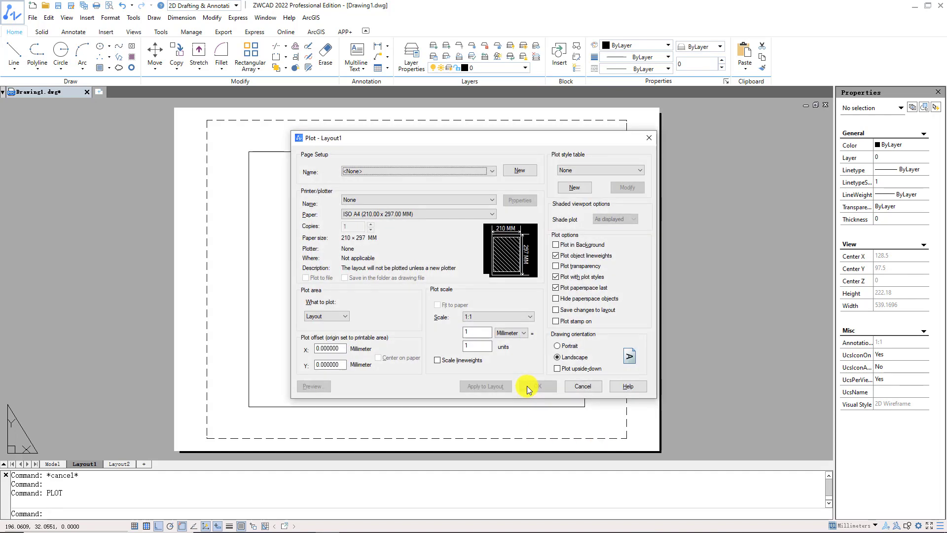
left_click(457, 200)
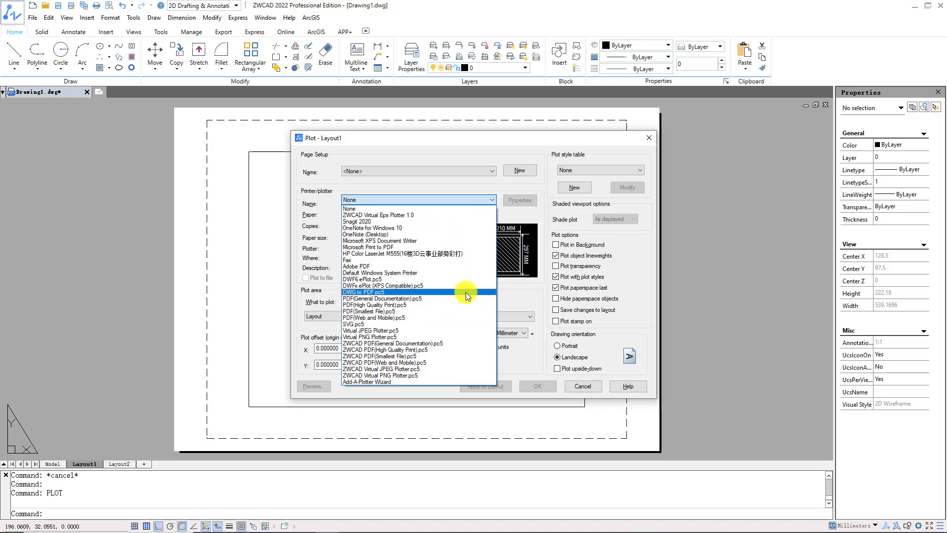
left_click(465, 292)
left_click(452, 216)
scroll(454, 237, "up", 3)
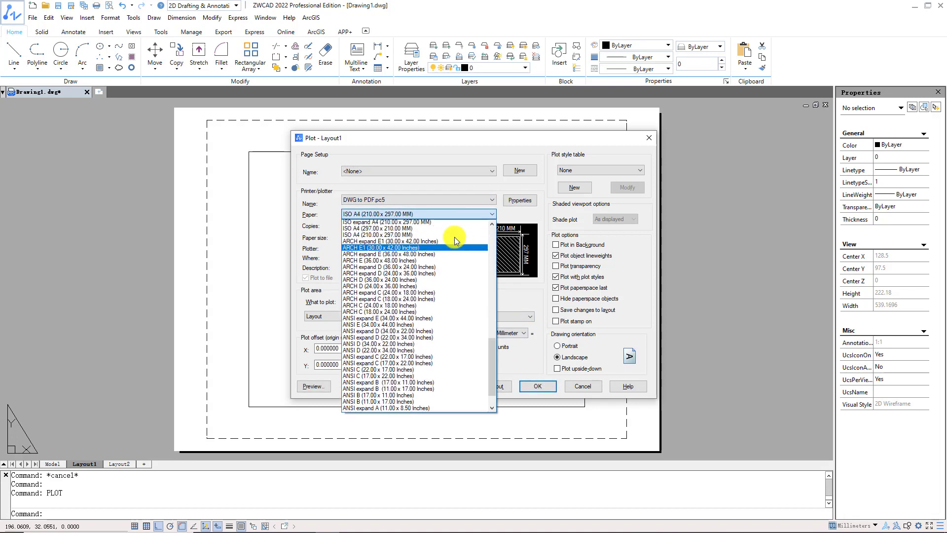
left_click(454, 230)
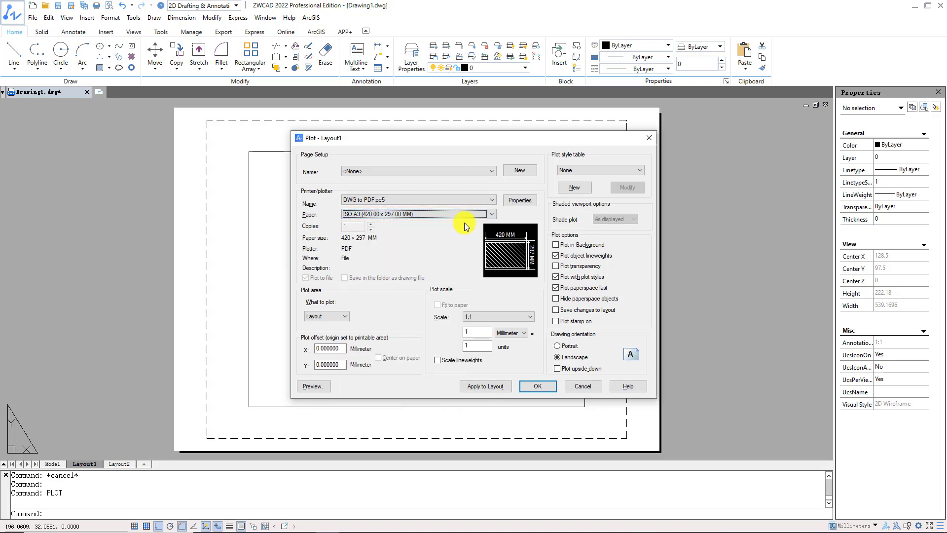
- Apply the ZWSOFT.ctb plot style table to the Layout1 plot and preview the output
left_click(588, 171)
left_click(586, 198)
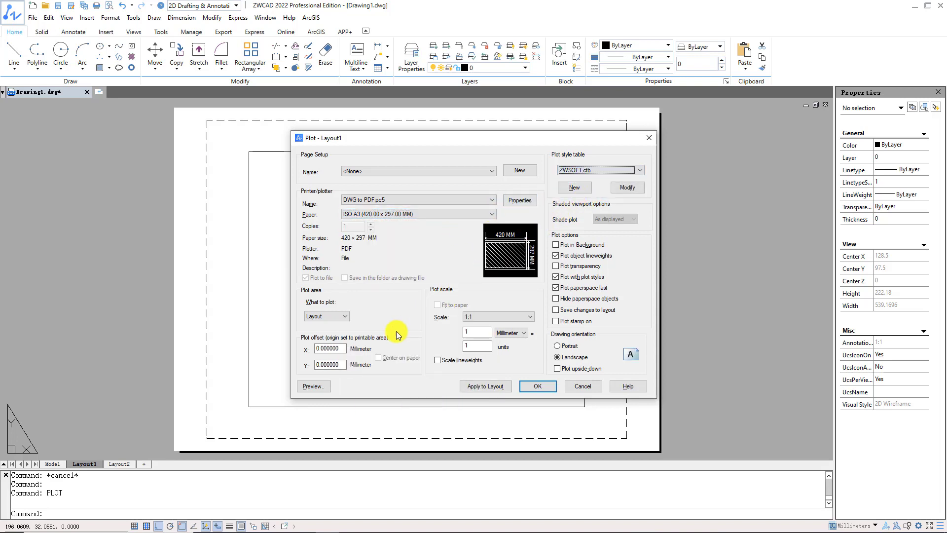
left_click(326, 385)
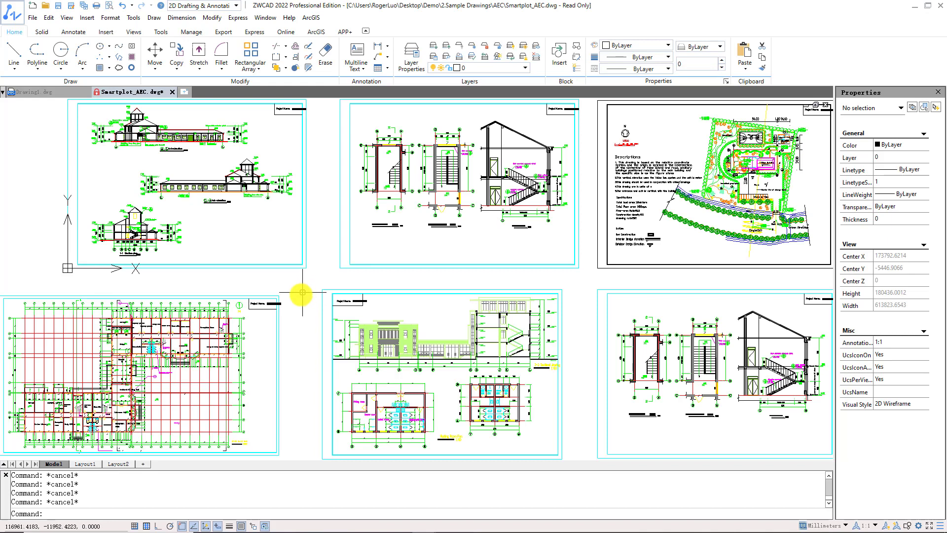
- Display Layout1 of the Smartplot_AEC.dwg drawing
left_click(97, 463)
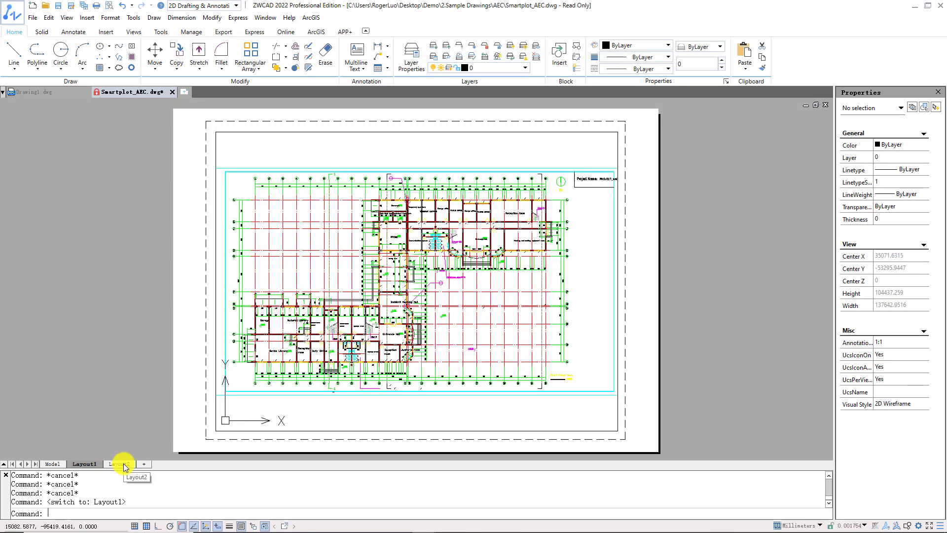
- Display Layout2 briefly, return to model space and start the PUBLISH command
left_click(123, 463)
left_click(54, 463)
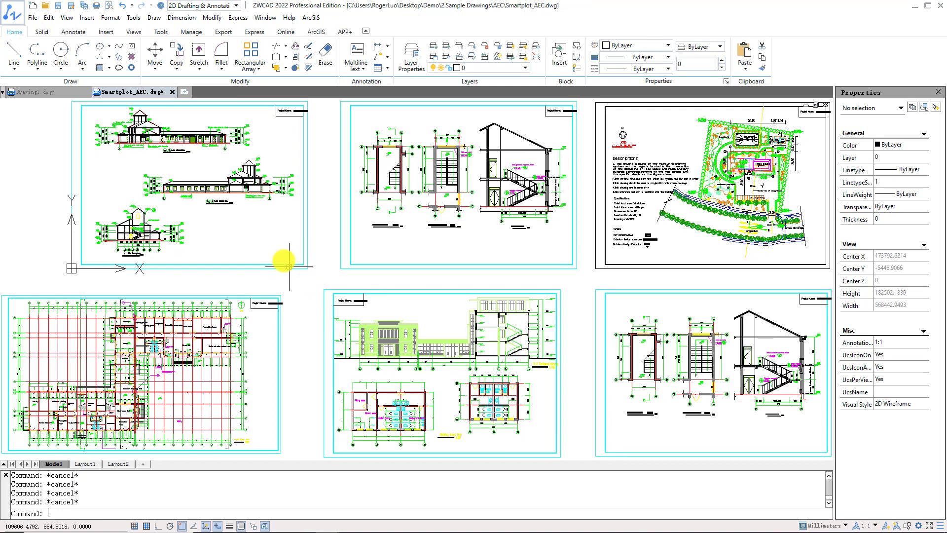
left_click(32, 18)
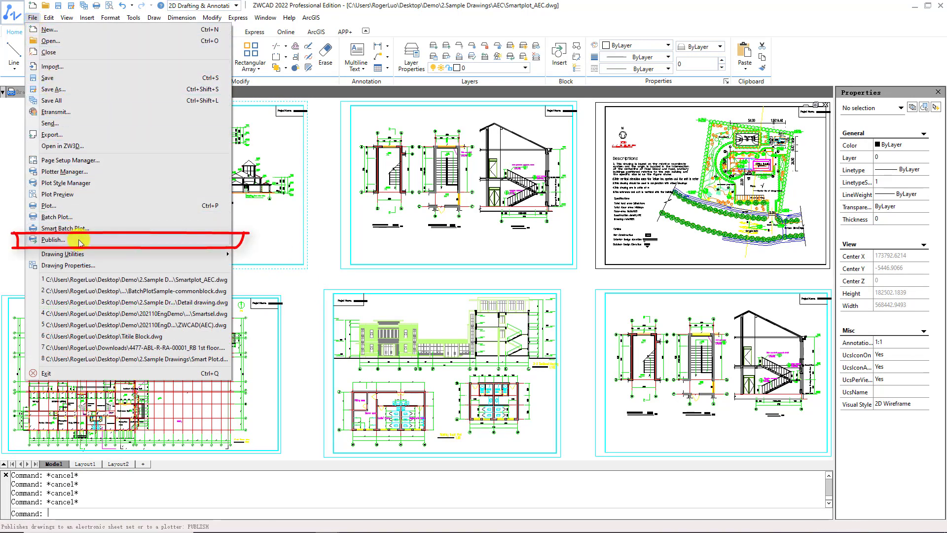
left_click(353, 17)
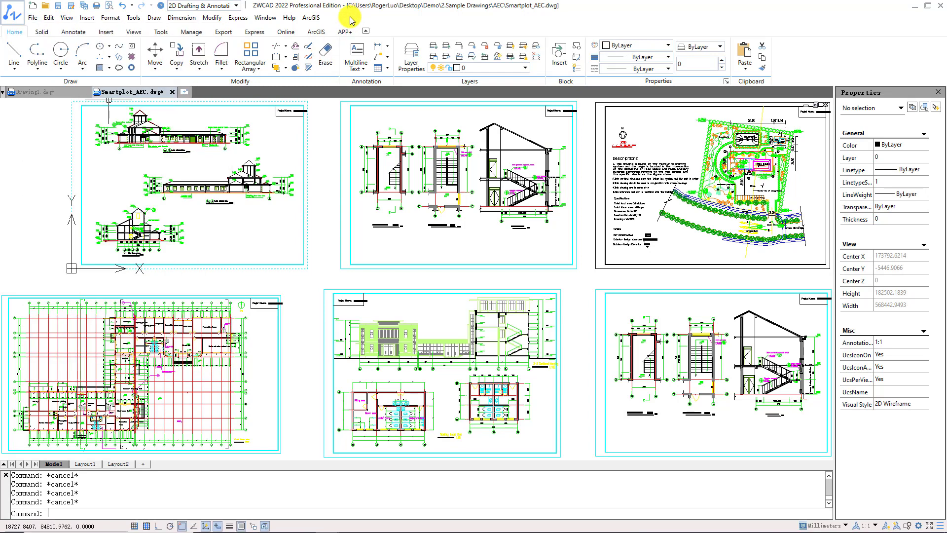
left_click(224, 32)
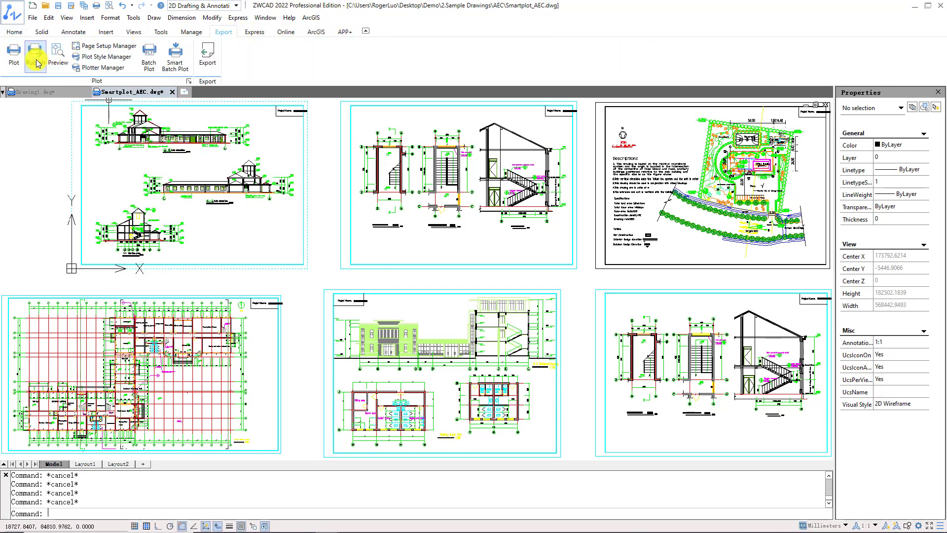
type("pu")
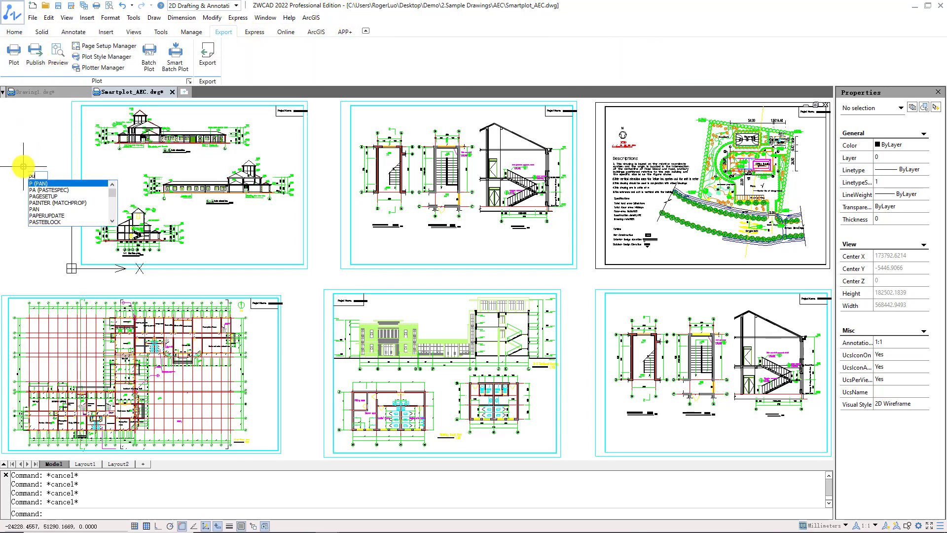
type("blish")
key("Return")
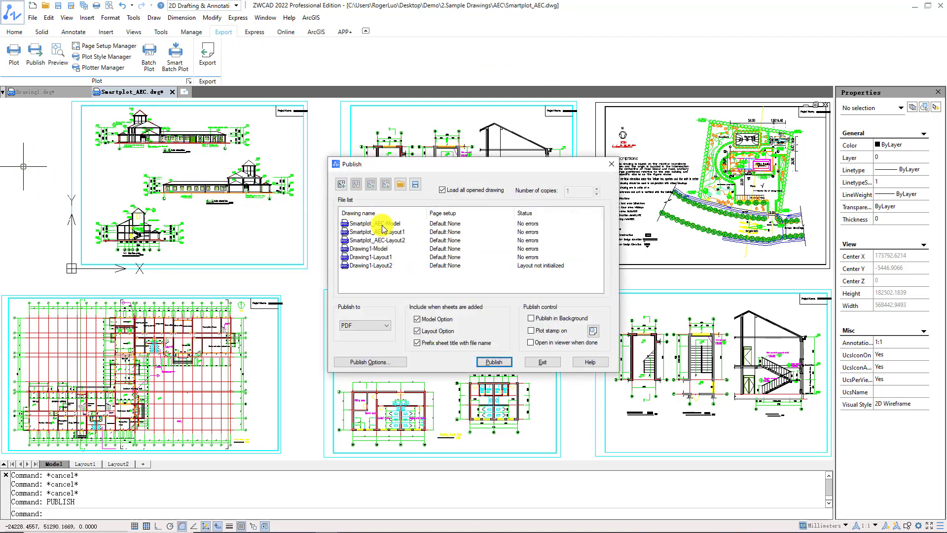
- Add the sheets of BatchPlotSample-commonblock from the Desktop's Demo > 2.Sample Drawings folder to the publish list
left_click(341, 185)
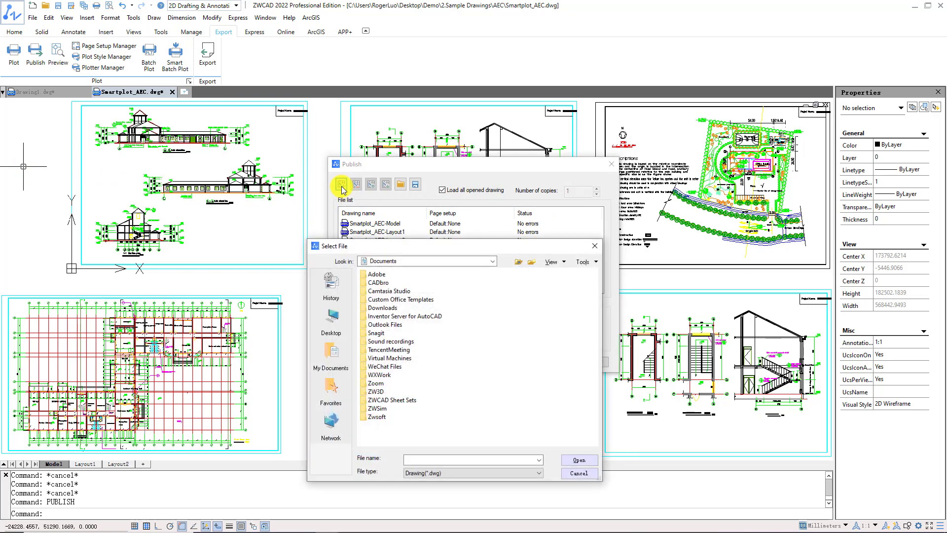
left_click(333, 319)
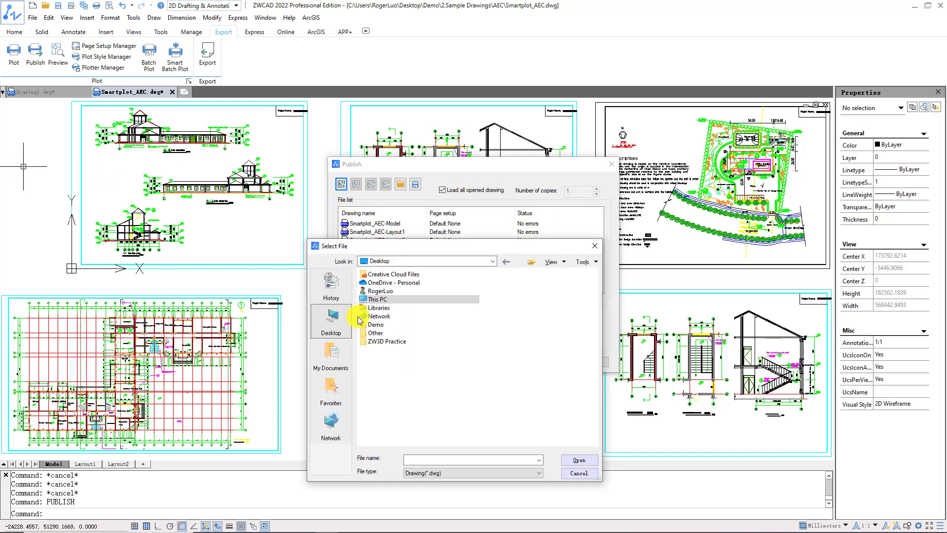
double_click(373, 325)
double_click(392, 282)
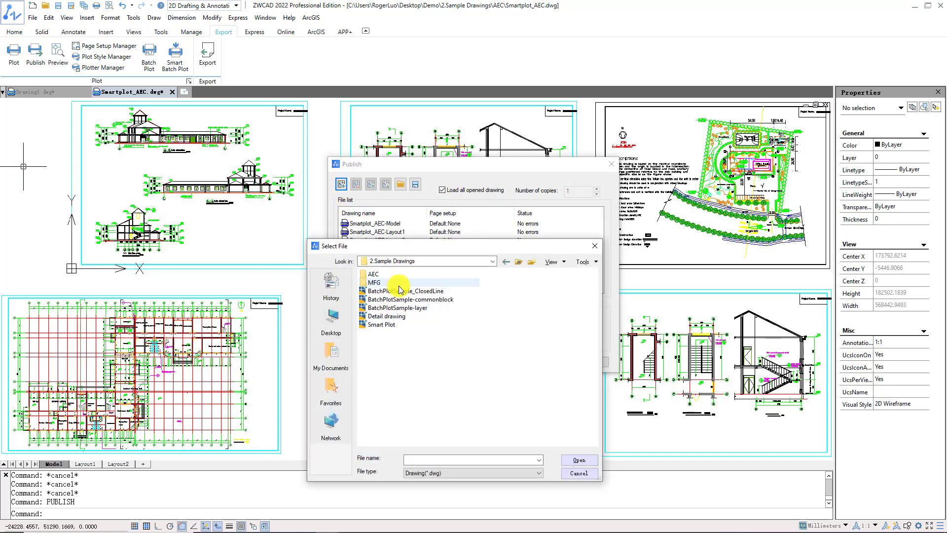
double_click(397, 299)
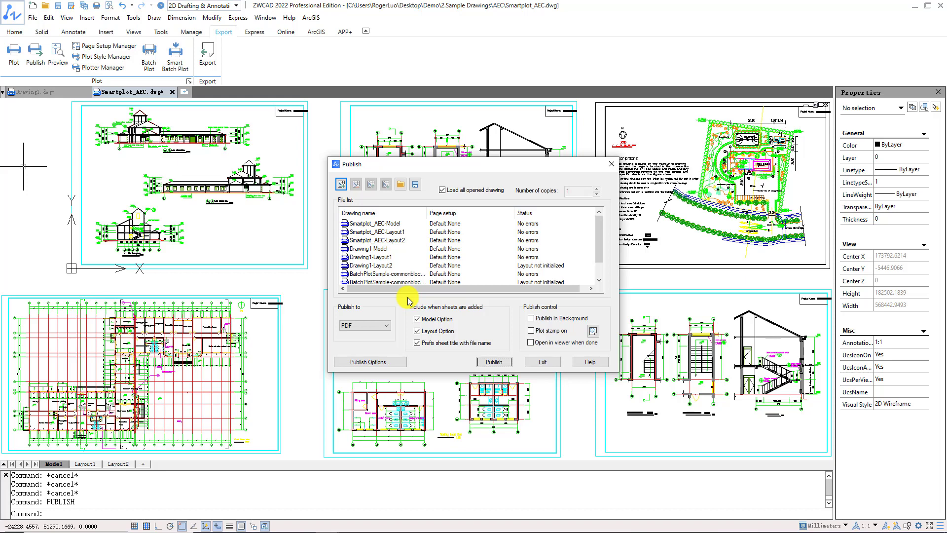
- Remove every sheet from the publish list except Smartplot_AEC-Layout1 and Smartplot_AEC-Layout2
left_click(394, 224)
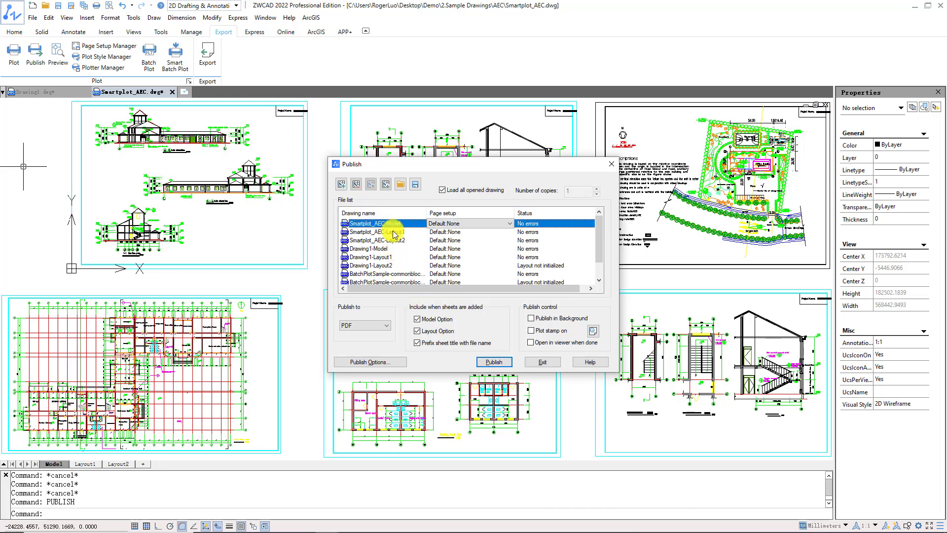
left_click(357, 186)
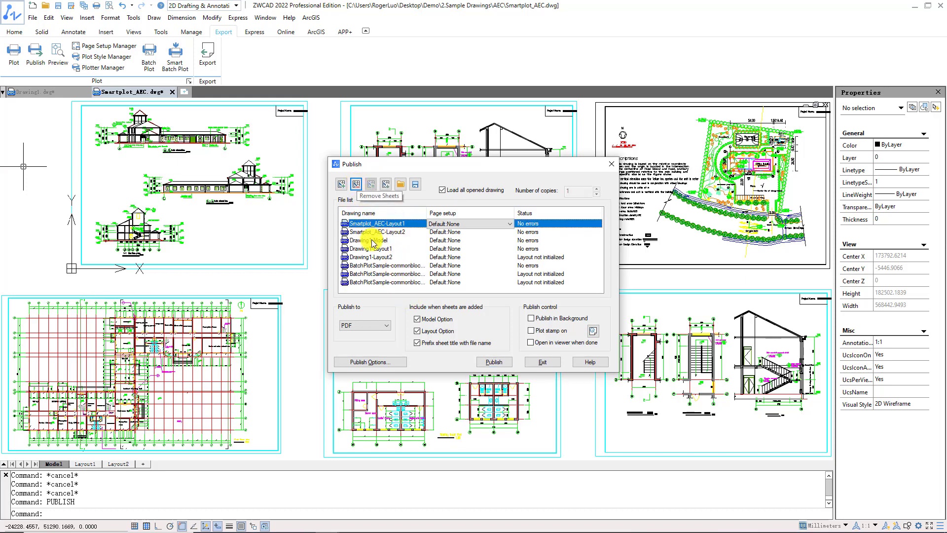
left_click(373, 241)
left_click(358, 186)
left_click(358, 186)
left_click(358, 186)
left_click(359, 186)
left_click(358, 187)
left_click(358, 187)
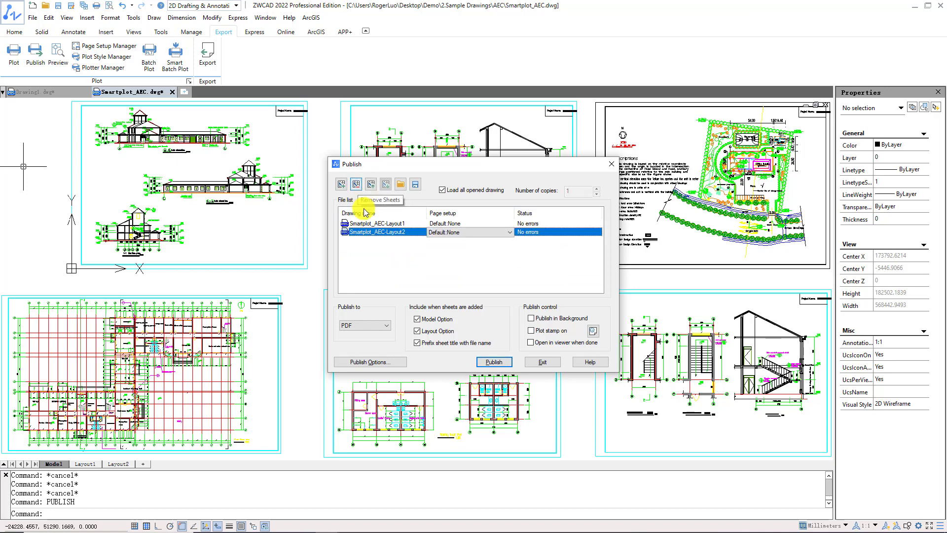
mouse_move(369, 232)
left_mouse_down()
mouse_move(371, 222)
mouse_move(375, 232)
left_mouse_up()
left_click(393, 258)
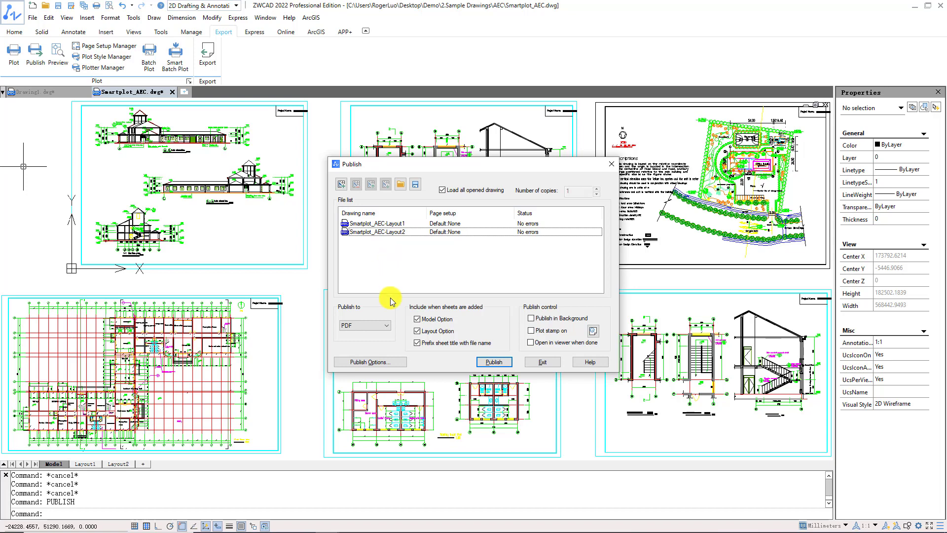
- Try Printer as the publish target and set it back to PDF
left_click(384, 325)
left_click(384, 334)
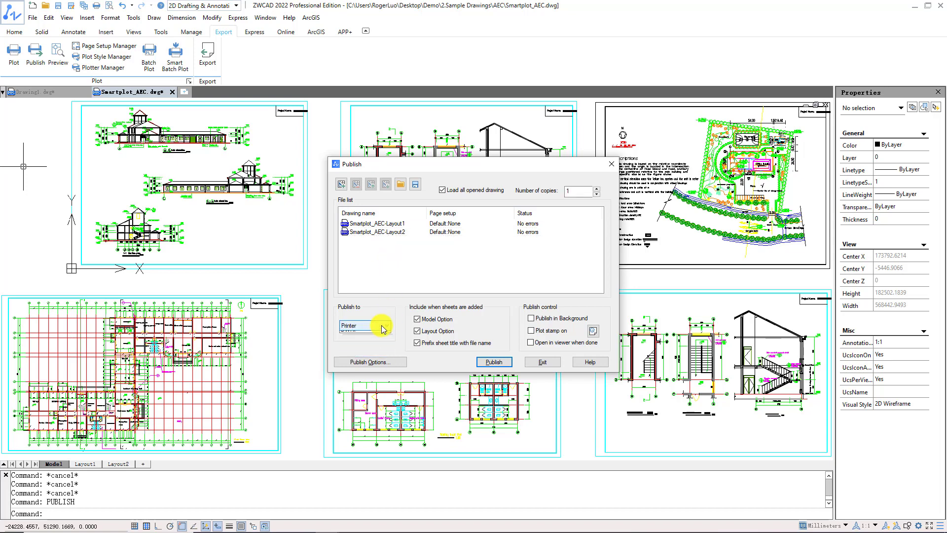
left_click(383, 327)
left_click(383, 341)
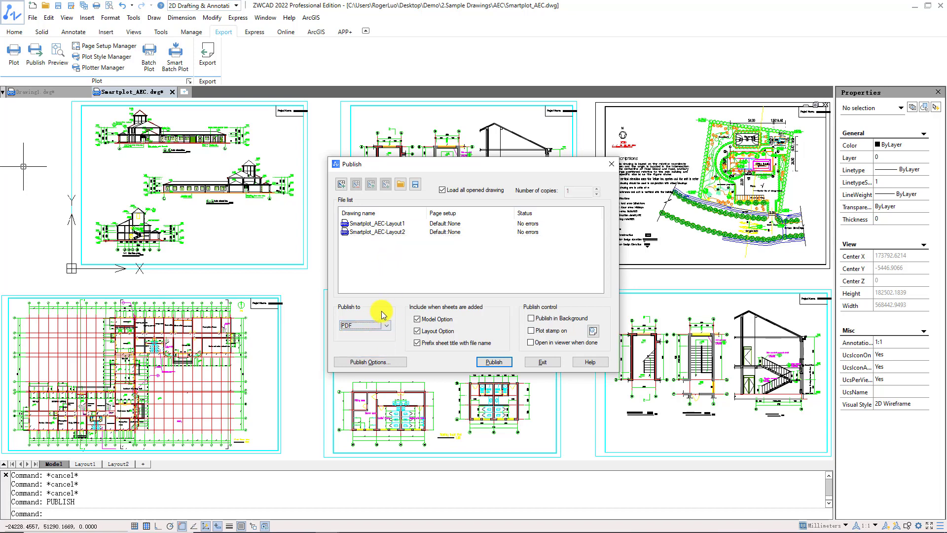
- Set the publish options to output to the Desktop folder as Singlepage PDF files and accept them
left_click(384, 363)
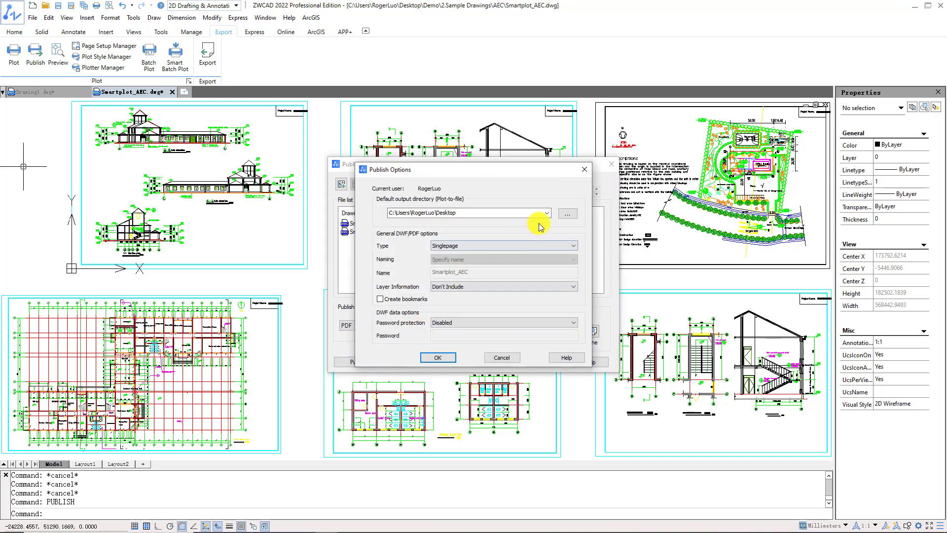
left_click(568, 214)
left_click(443, 241)
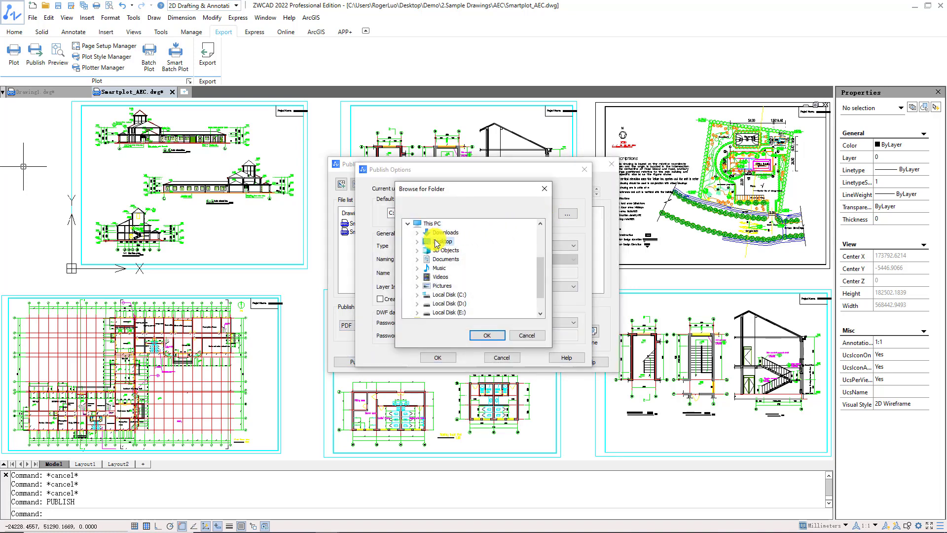
left_click(489, 335)
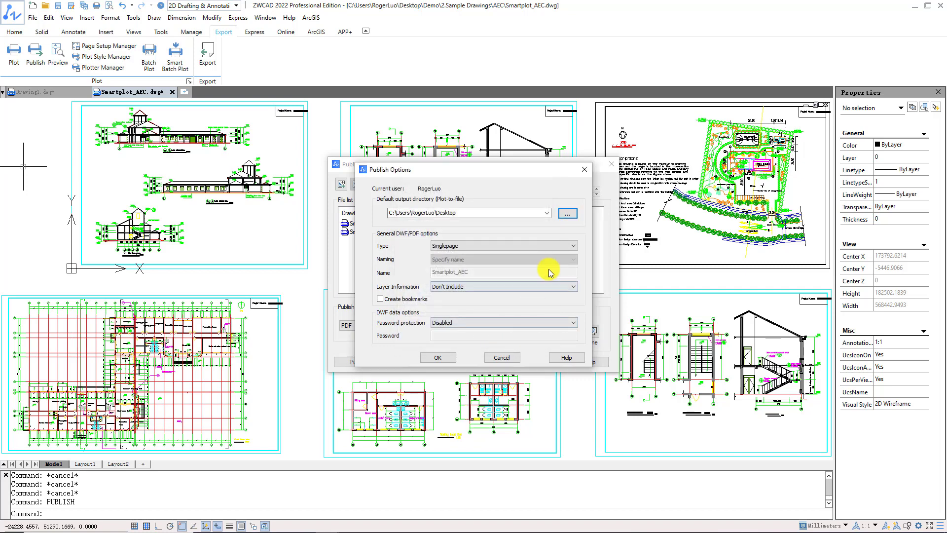
left_click(573, 246)
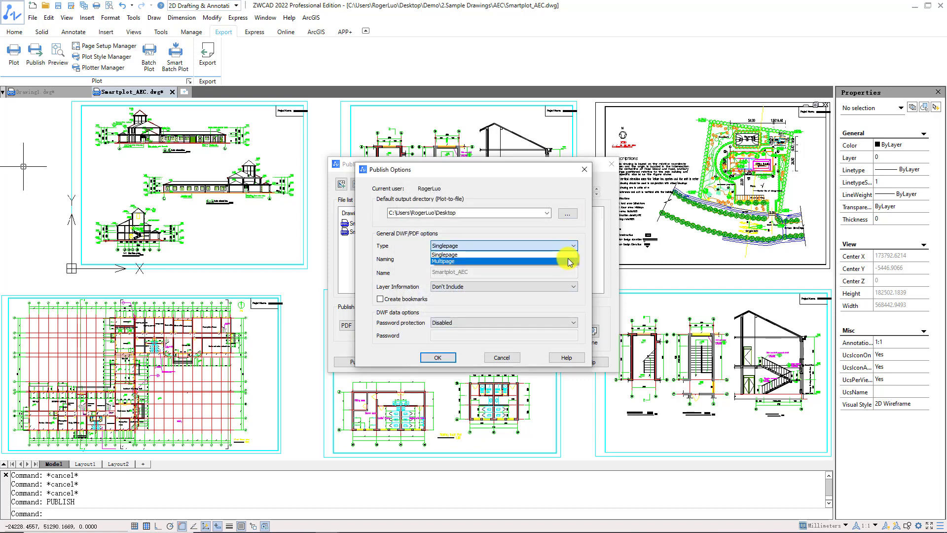
left_click(569, 255)
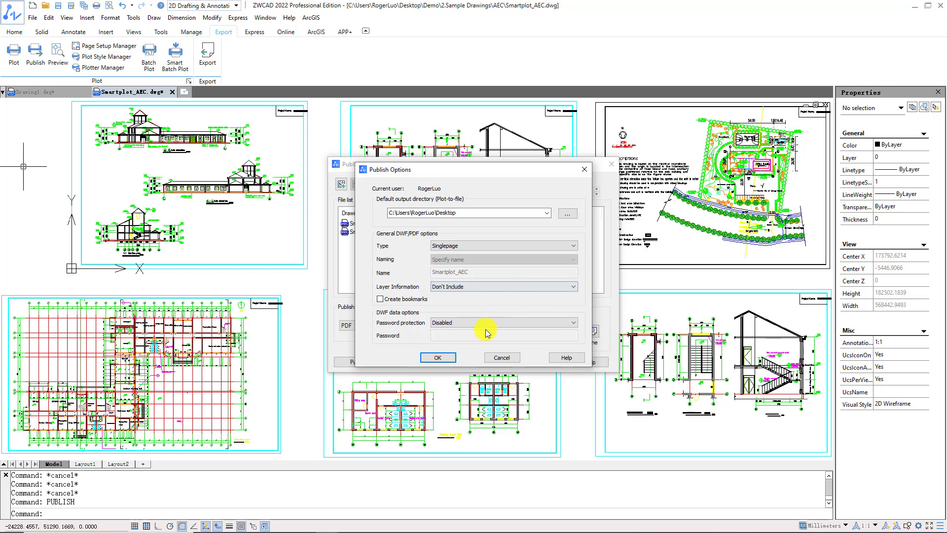
left_click(436, 357)
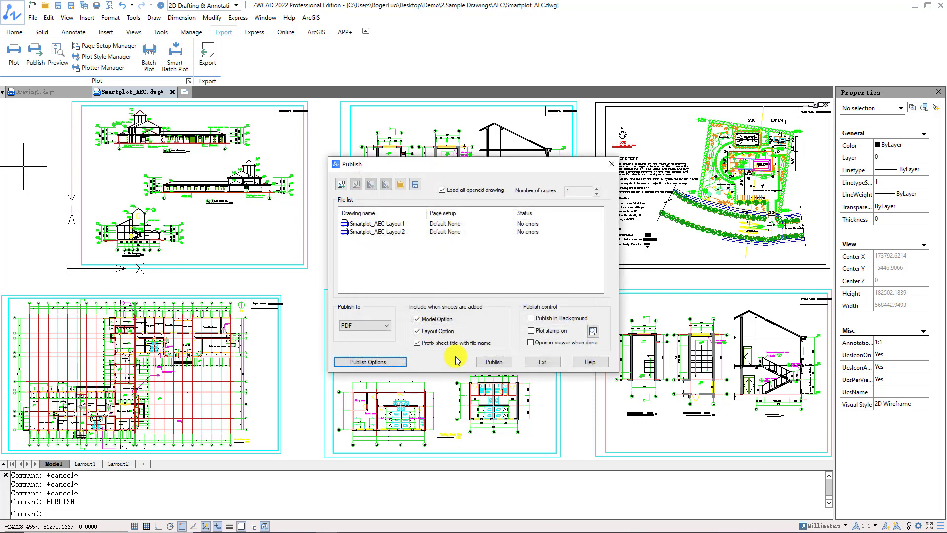
- Publish the two layouts without saving the sheet list and view Smartplot_AEC-Layout2.pdf in Adobe Acrobat
left_click(500, 364)
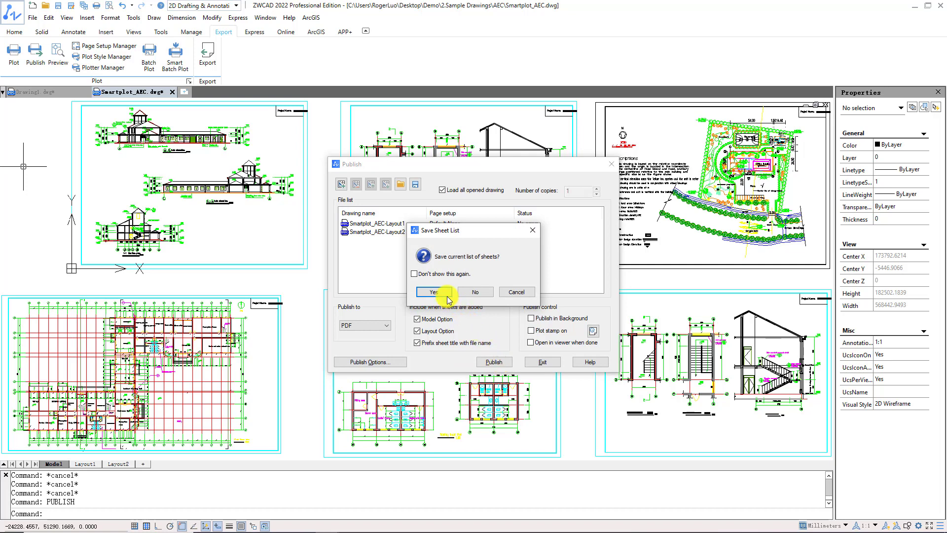
left_click(476, 295)
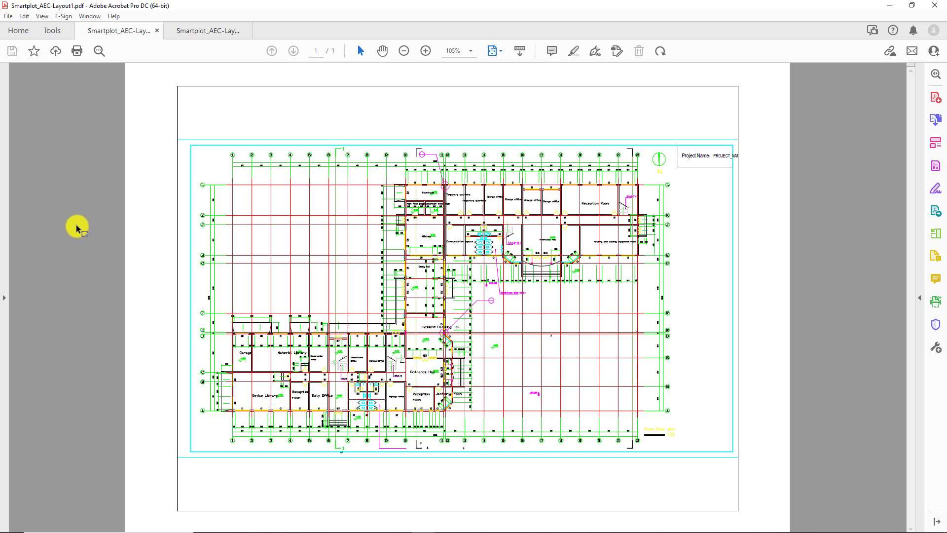
left_click(217, 37)
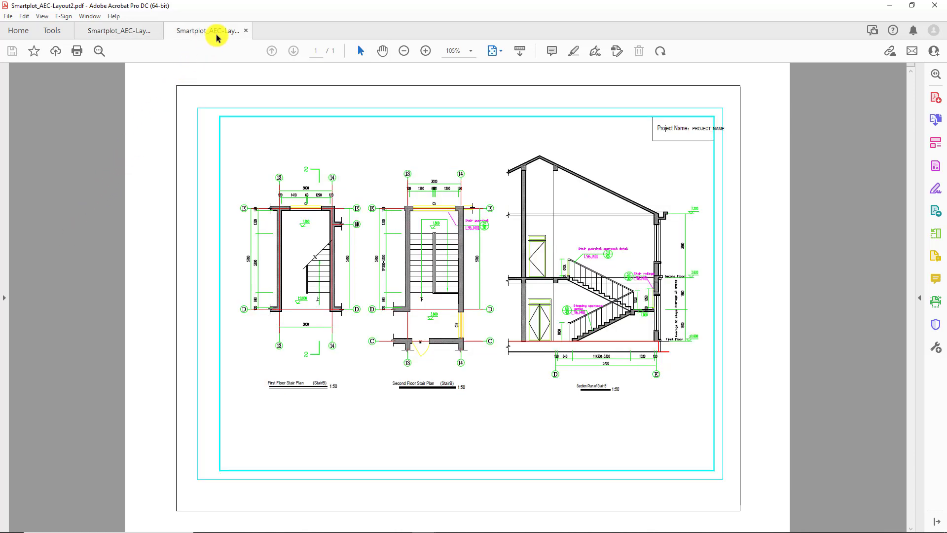